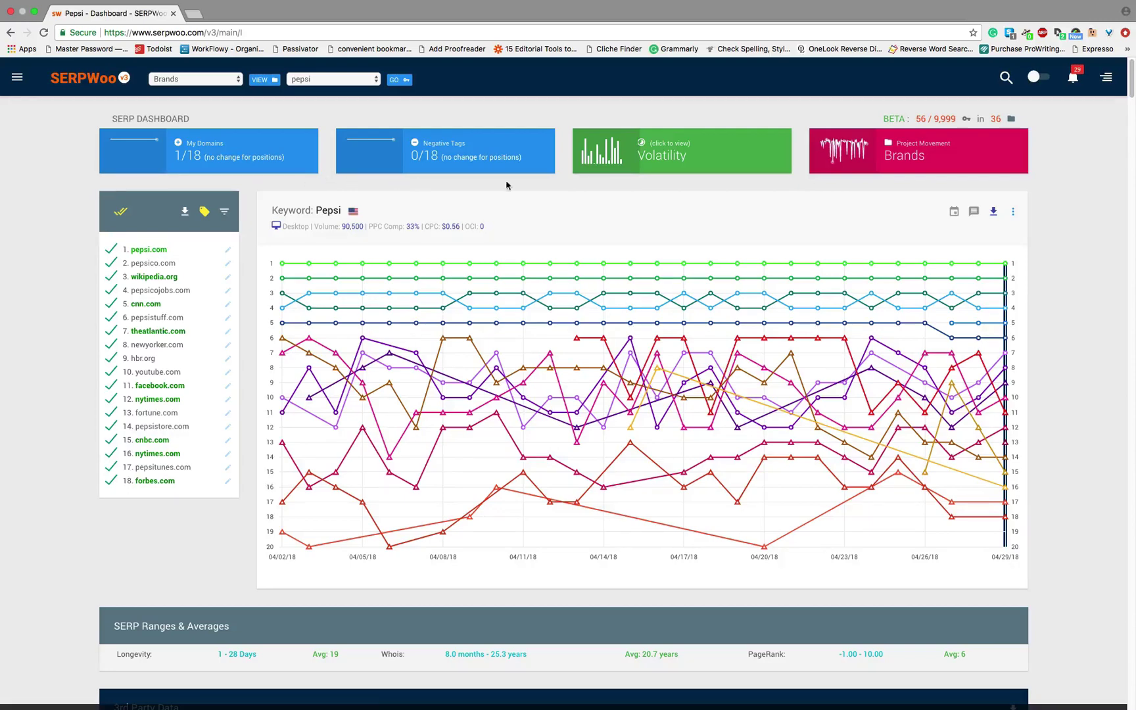
- Apply the Past 14 Days preset so the chart spans 04/16/2018 to 04/29/2018
left_click(952, 213)
left_click(545, 293)
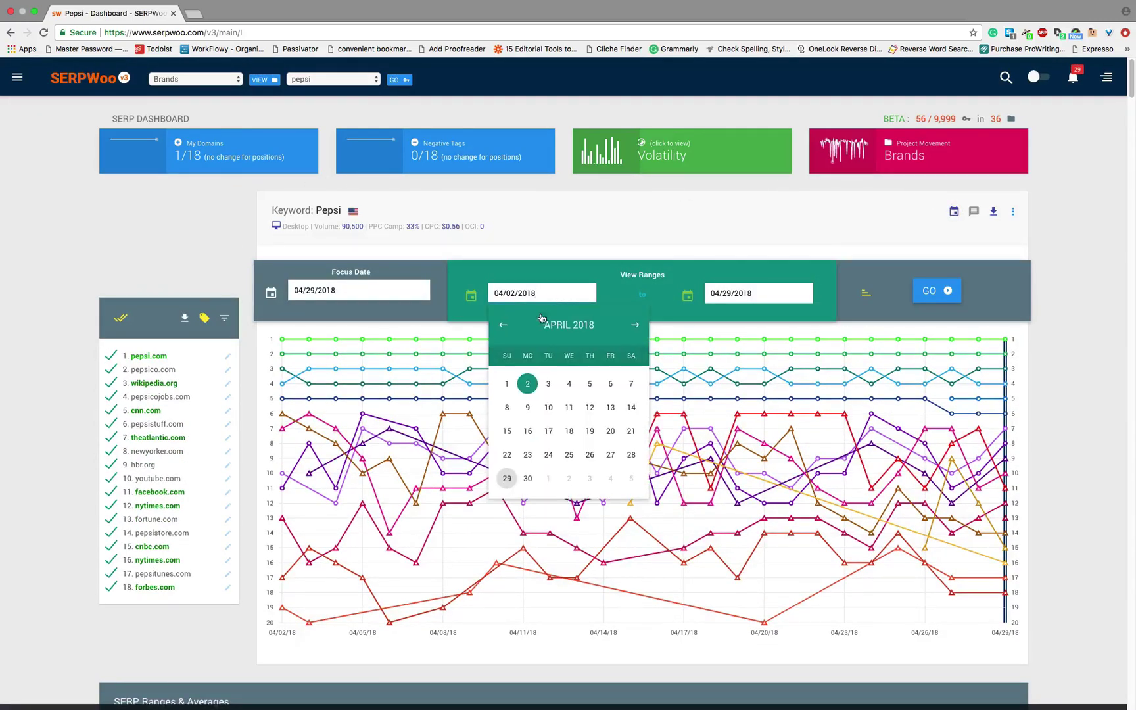
left_click(502, 325)
left_click(502, 325)
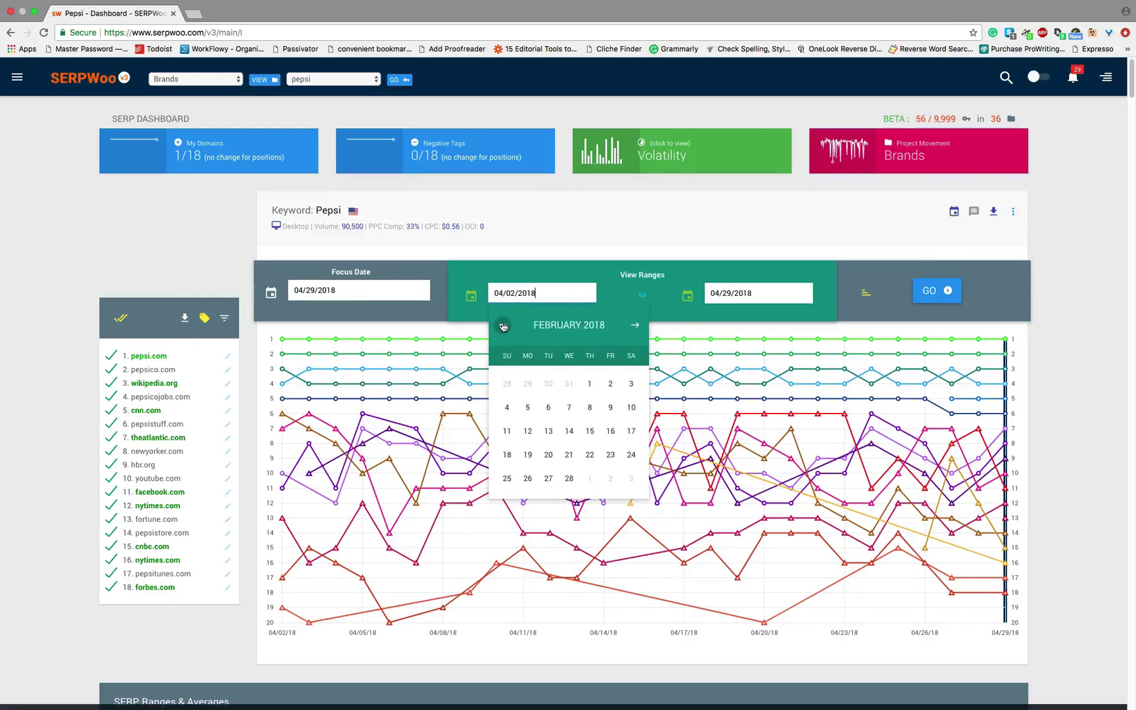
left_click(632, 324)
left_click(633, 324)
left_click(758, 293)
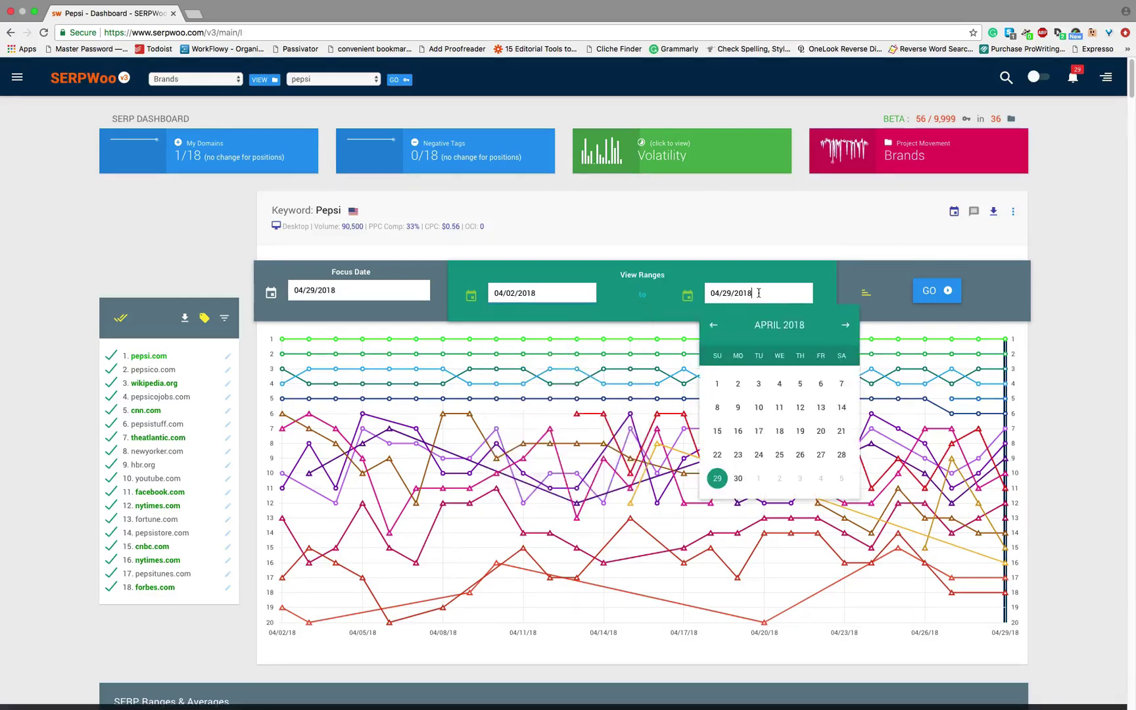
left_click(864, 297)
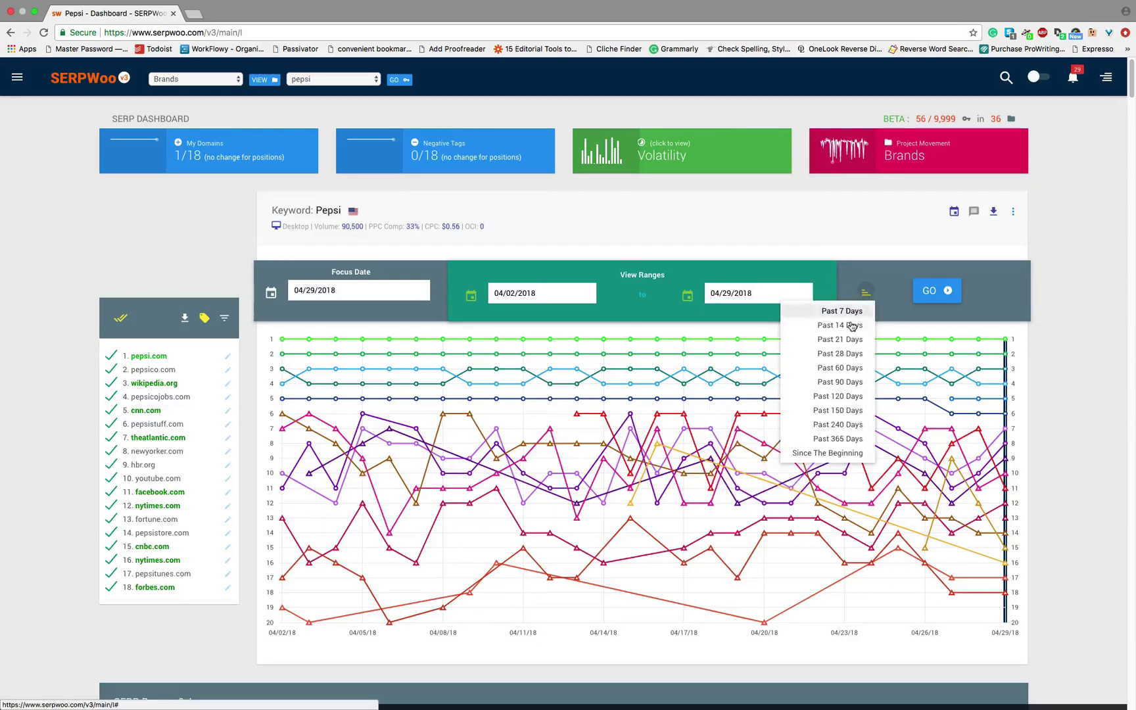
left_click(851, 326)
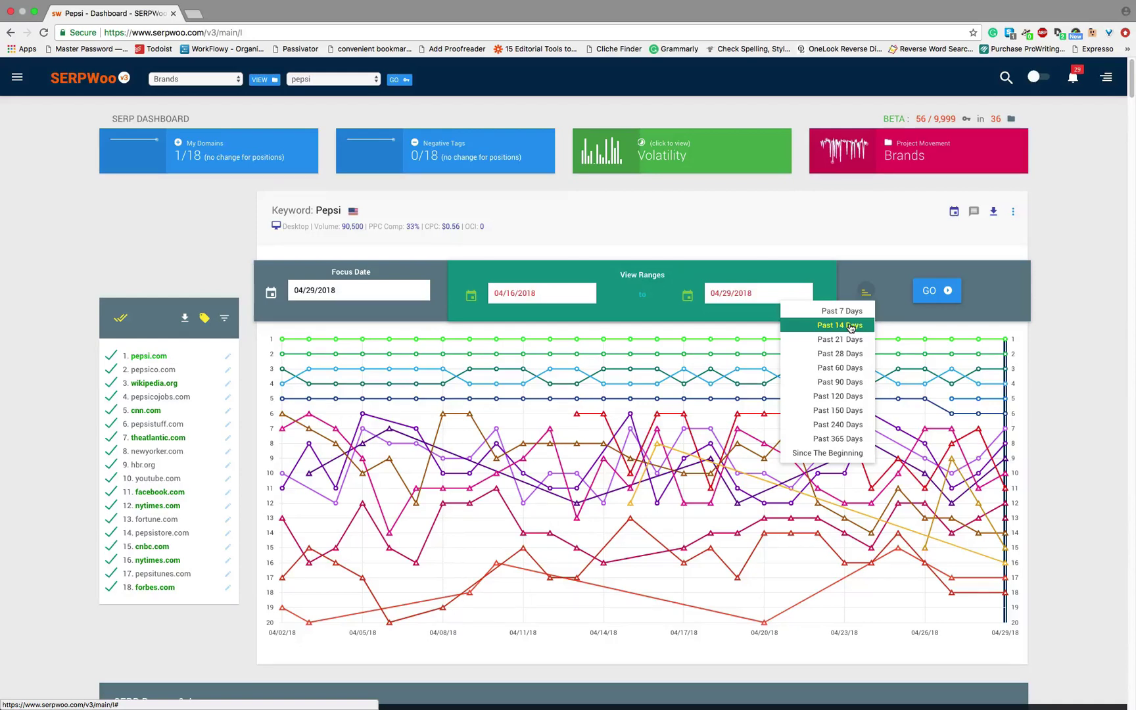
left_click(901, 321)
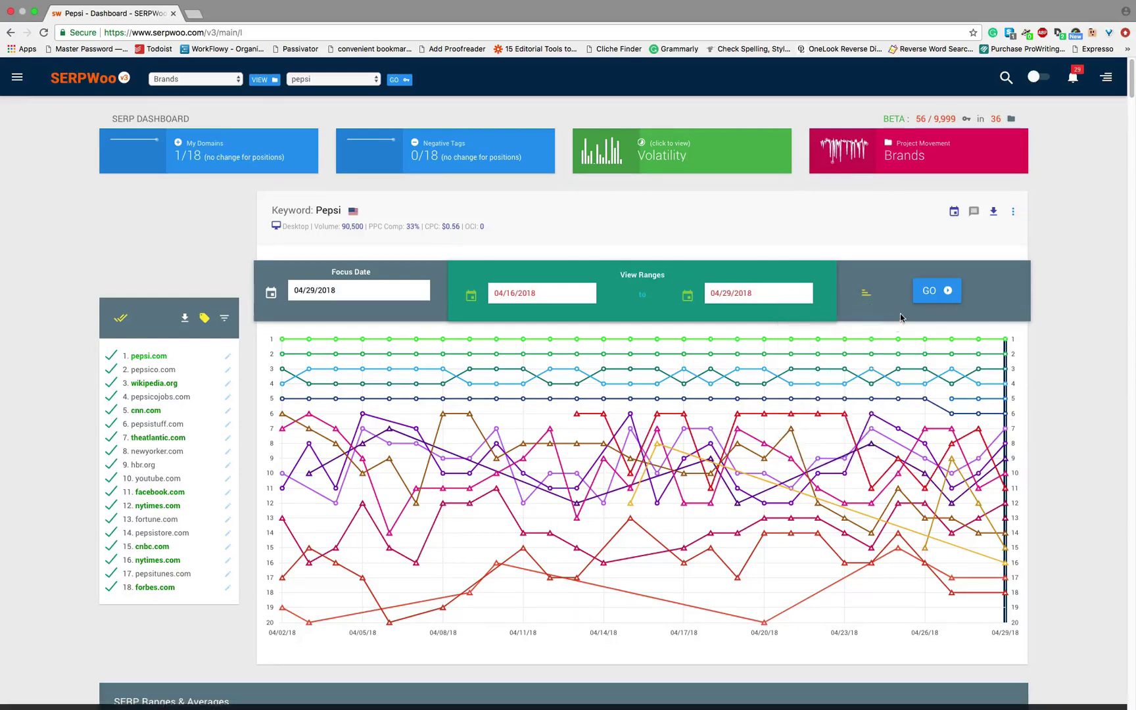
left_click(929, 298)
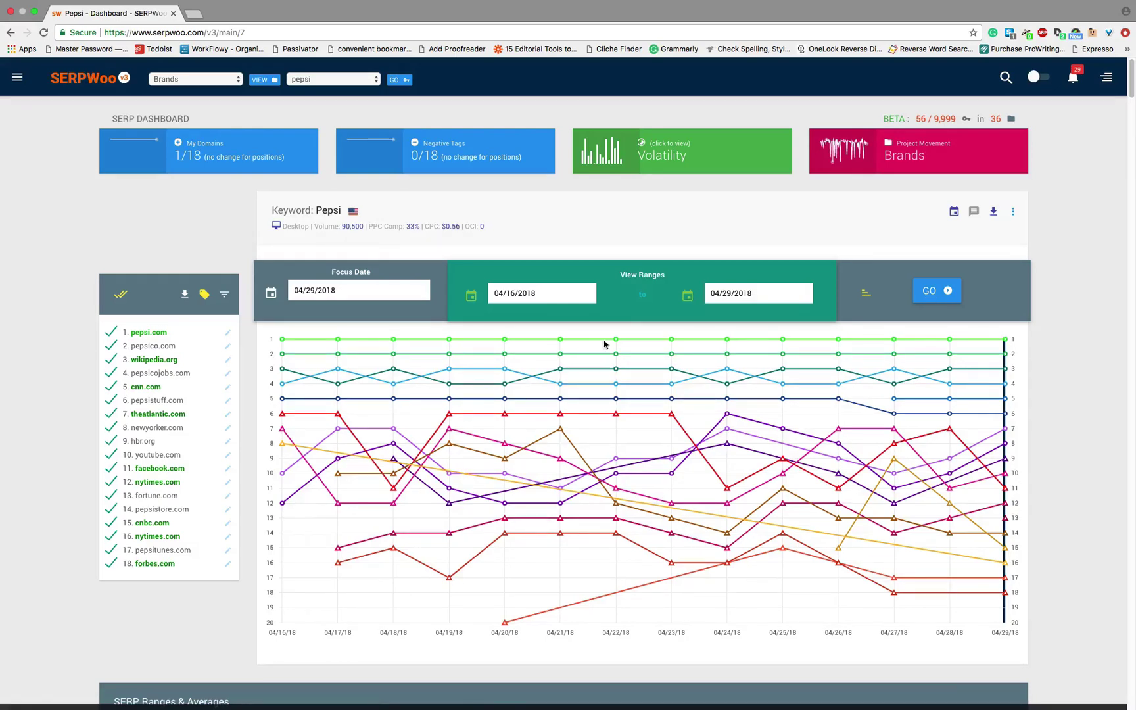
- Set the focus date to 04/20/2018 and reload the Pepsi ranking chart
left_click(397, 292)
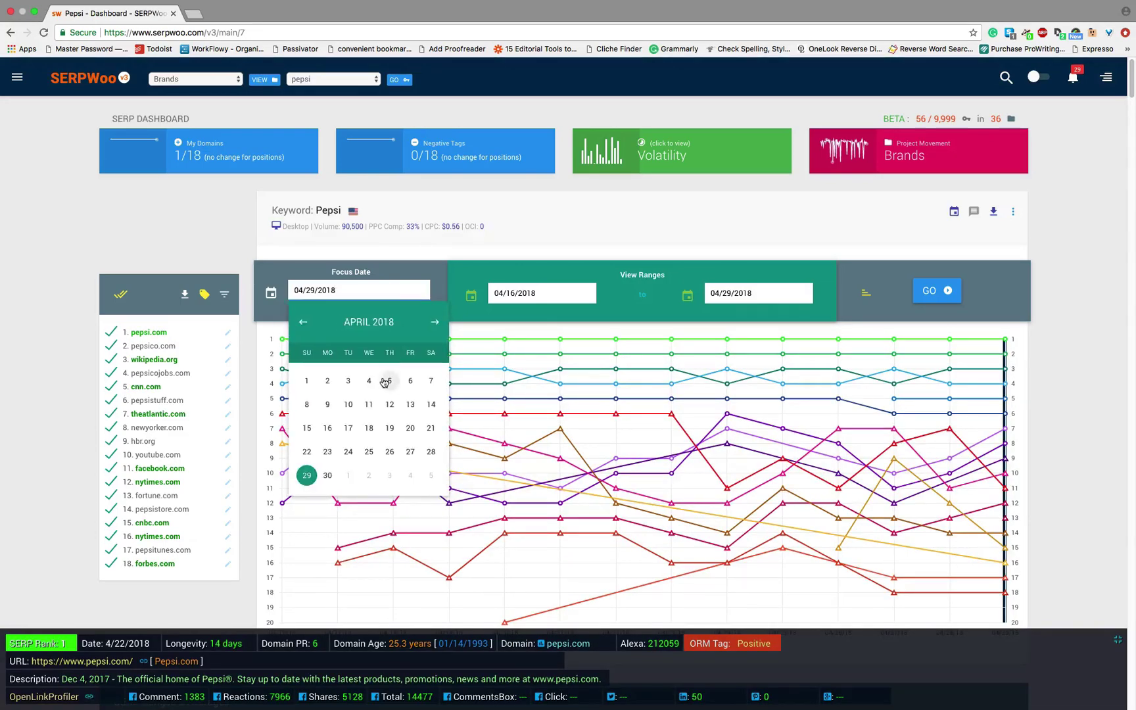
left_click(410, 429)
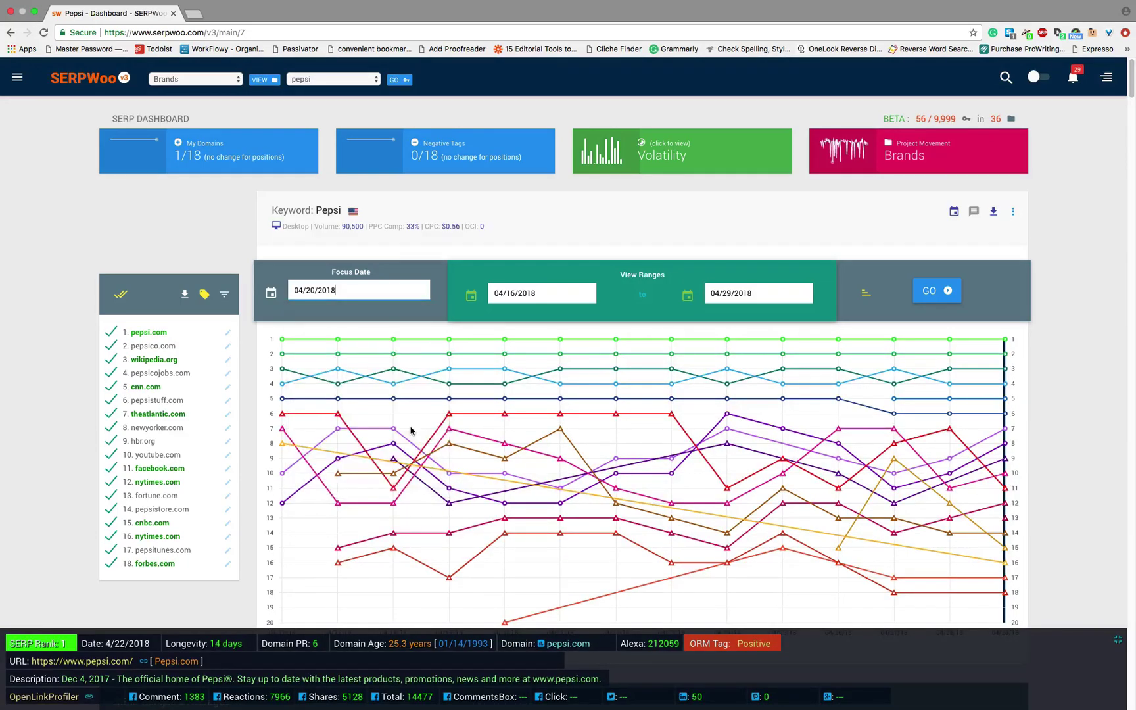
left_click(927, 299)
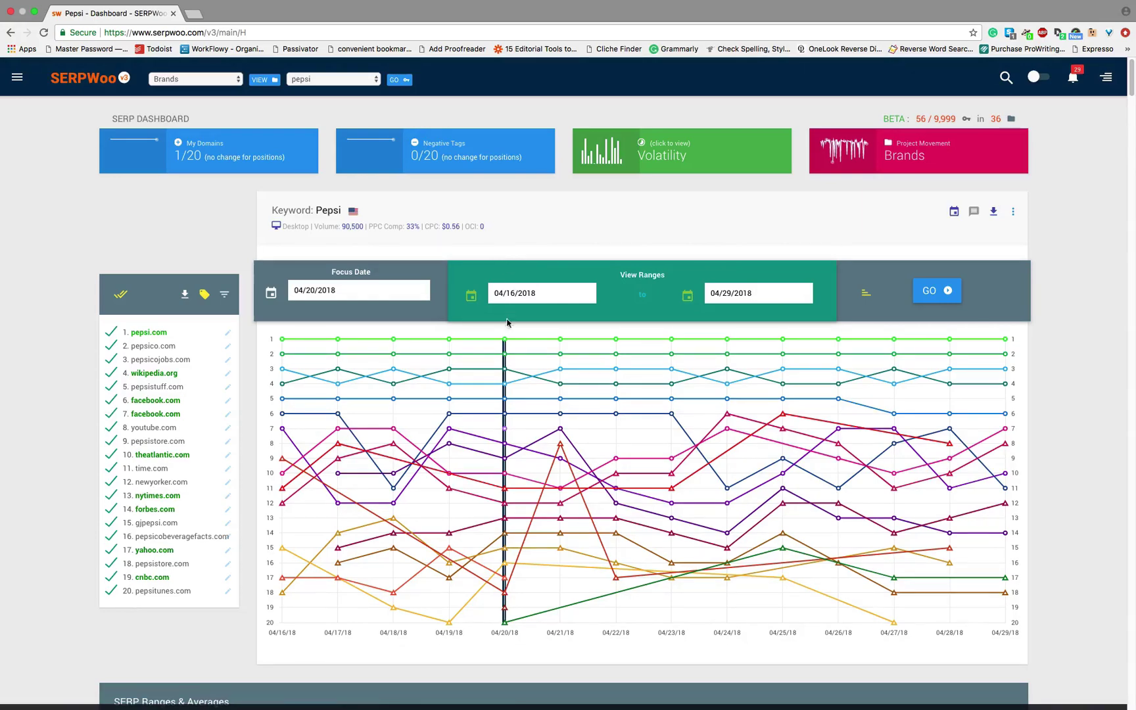
mouse_move(510, 576)
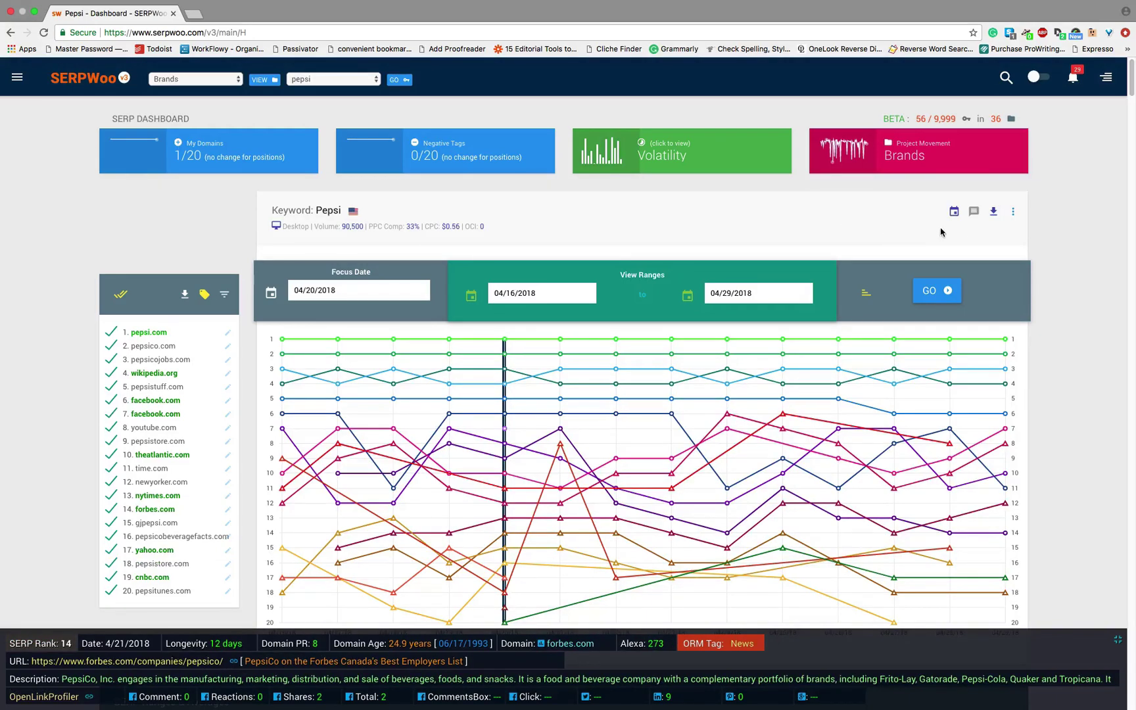
- Open the add-note form, then review the export and chart display-options menus before closing them
left_click(974, 213)
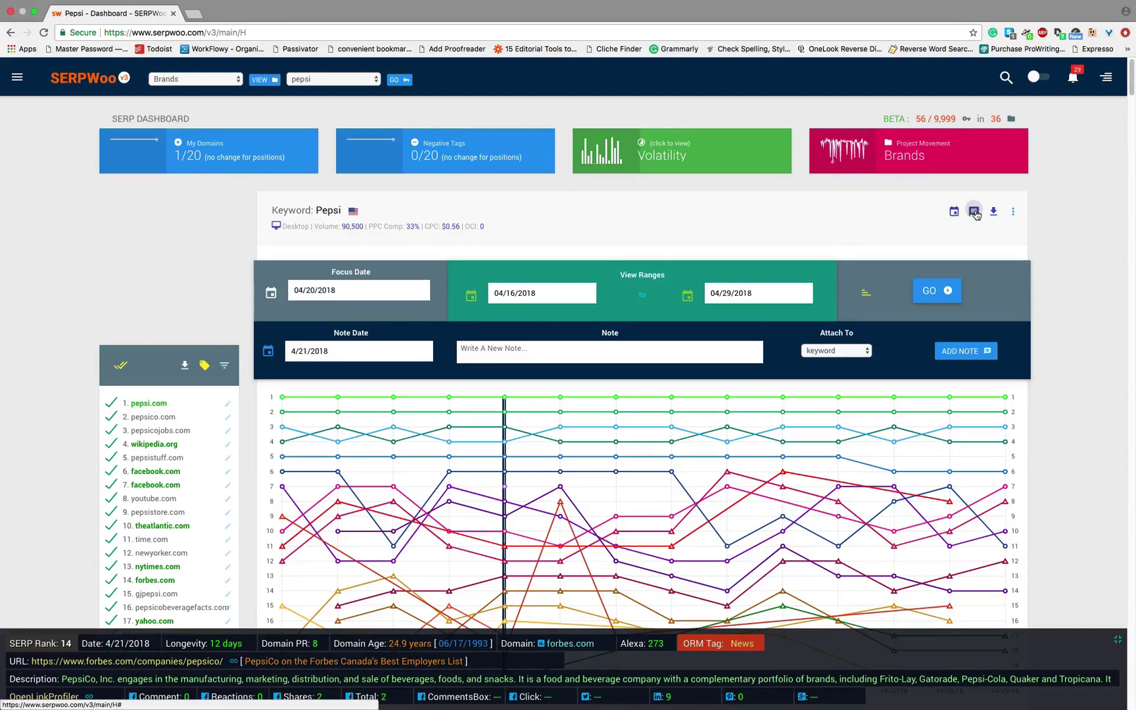
left_click(992, 213)
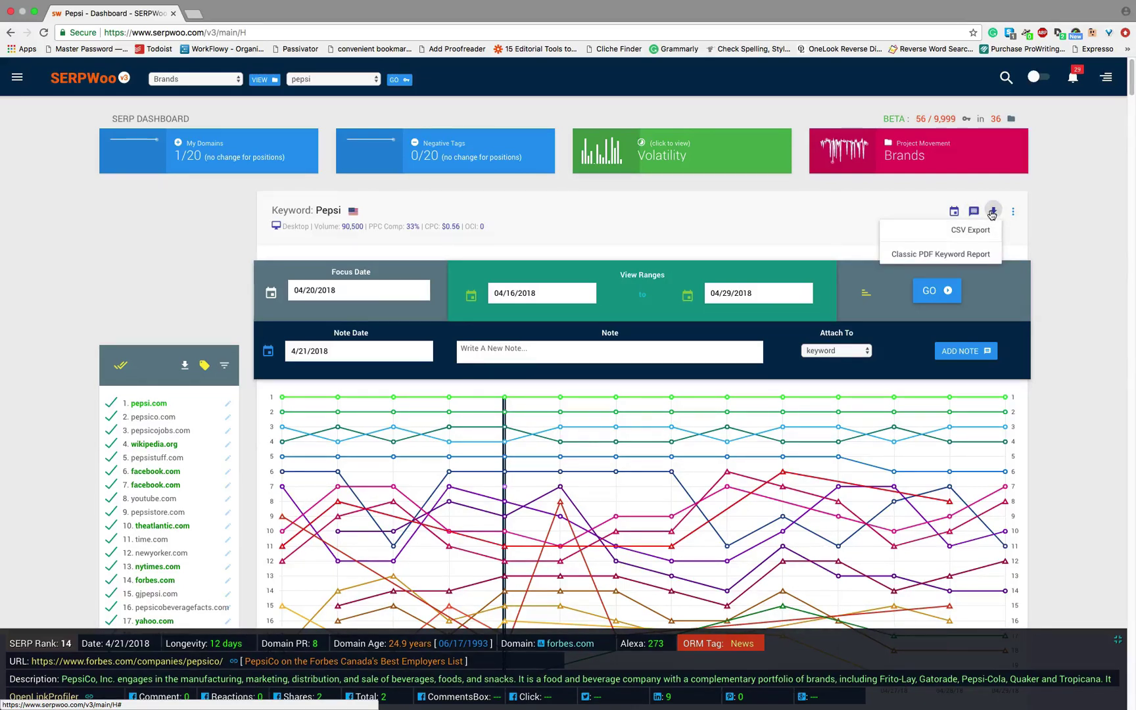
left_click(1013, 211)
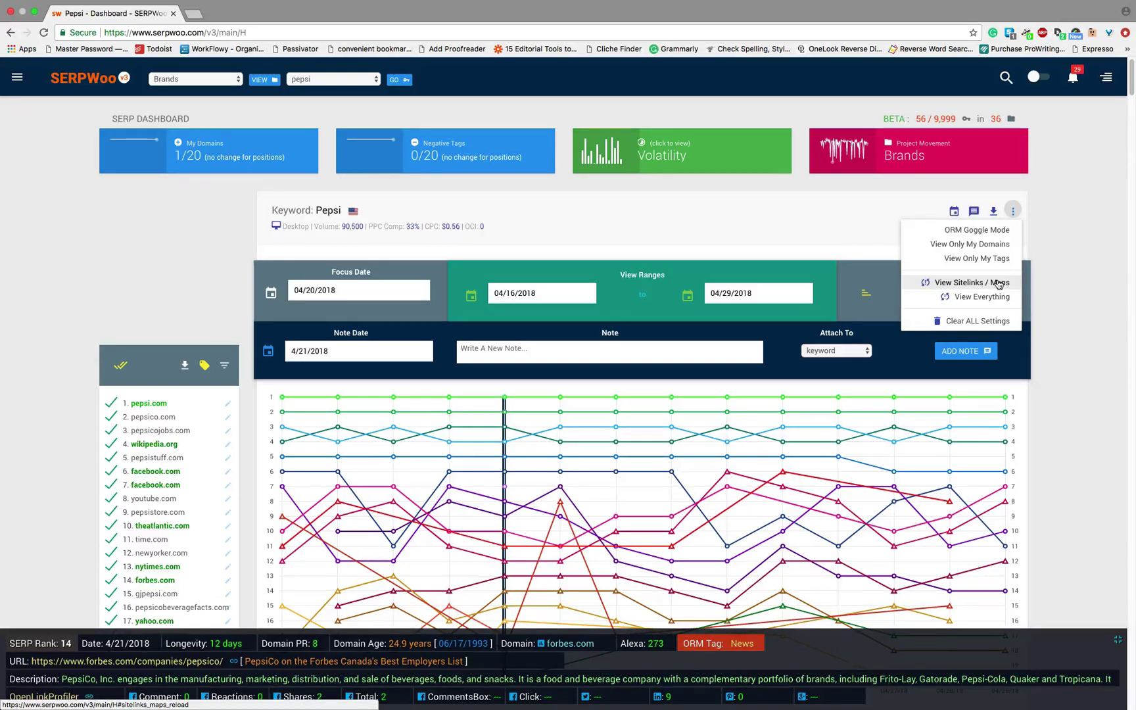
left_click(184, 269)
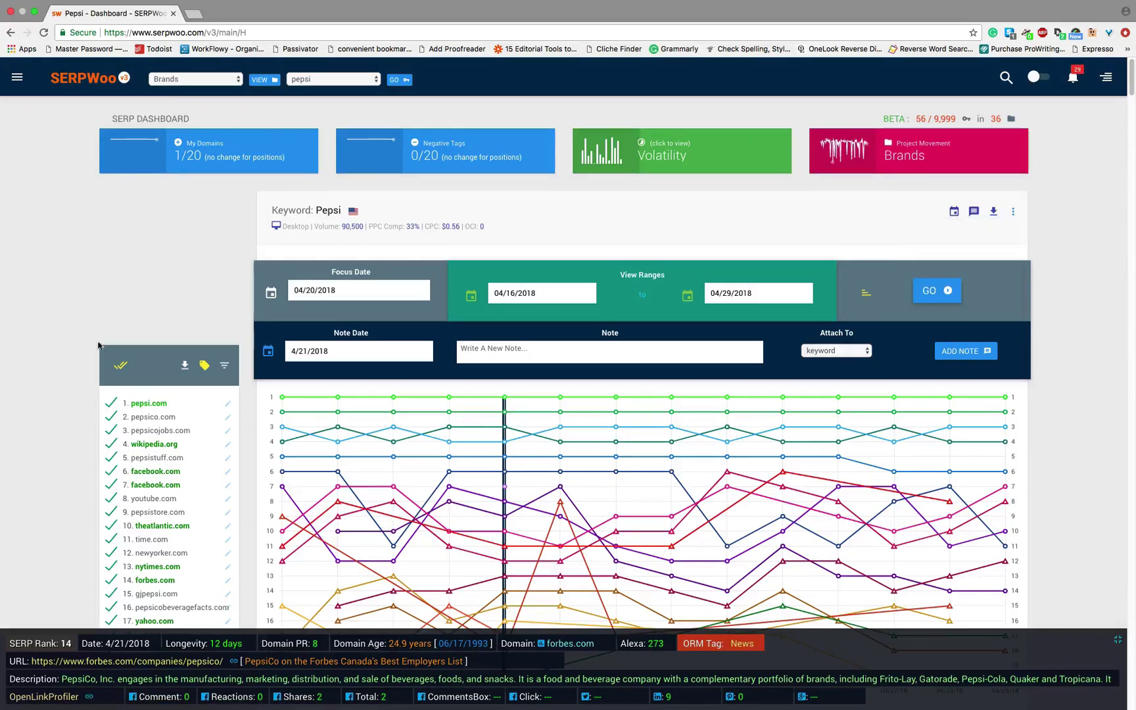
scroll(88, 378, "down", 2)
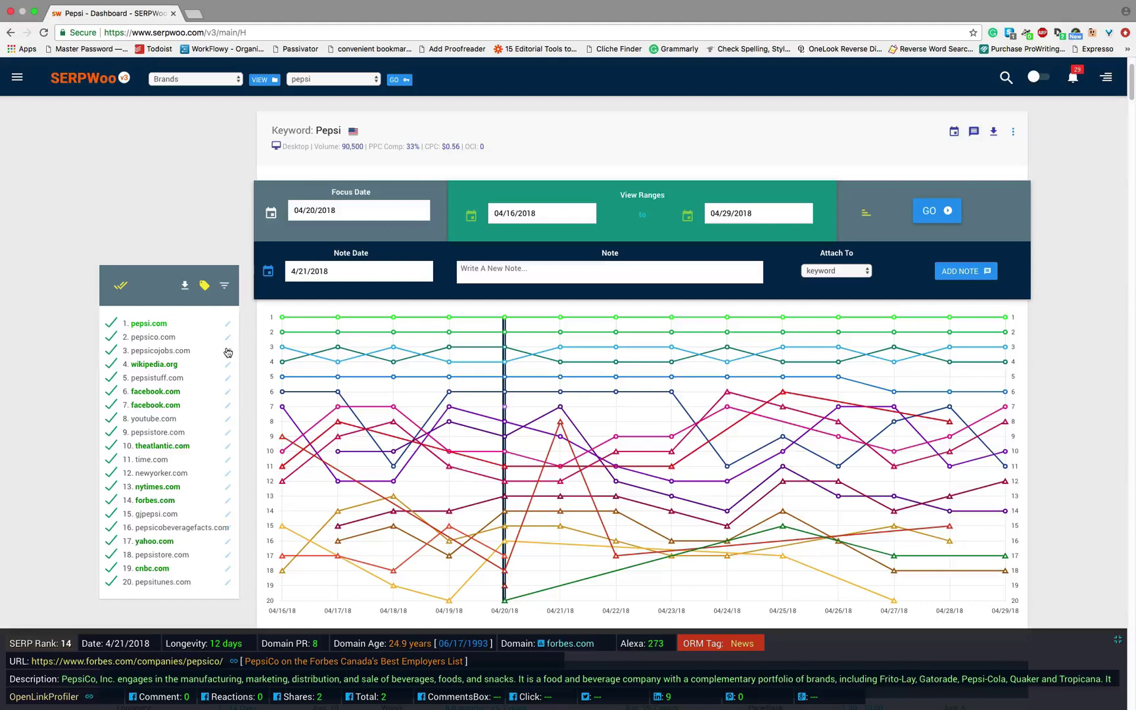
- Tag the rank-9 pepsistore.com result as Negative
left_click(227, 434)
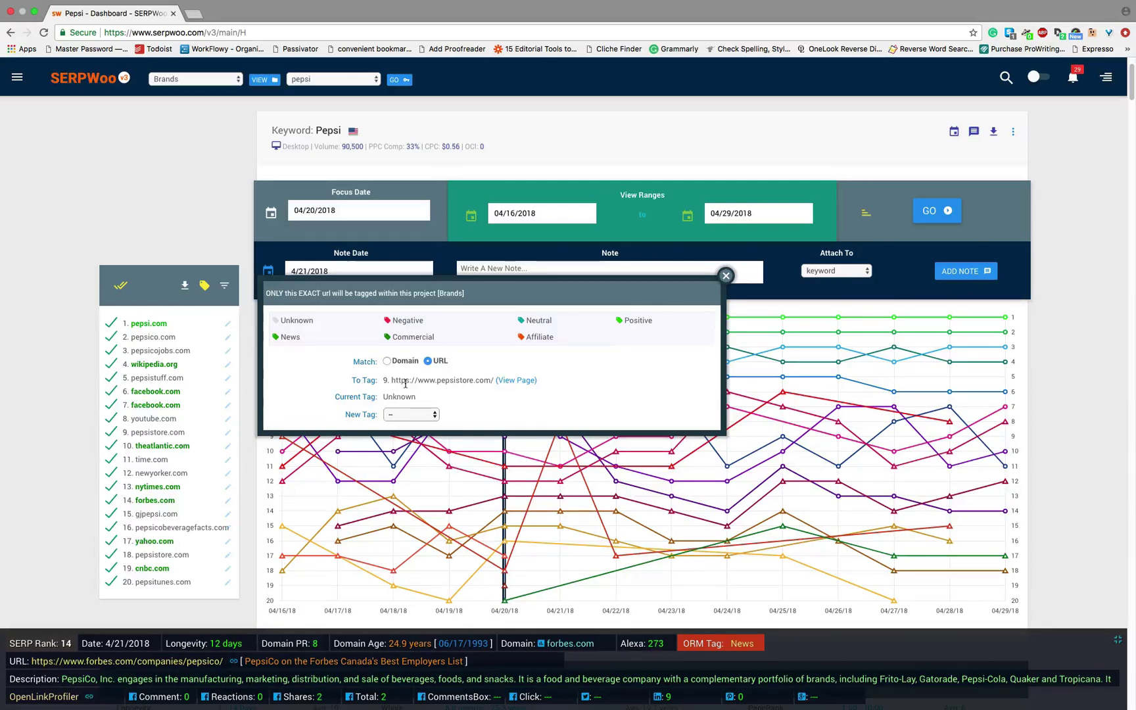
left_click(423, 414)
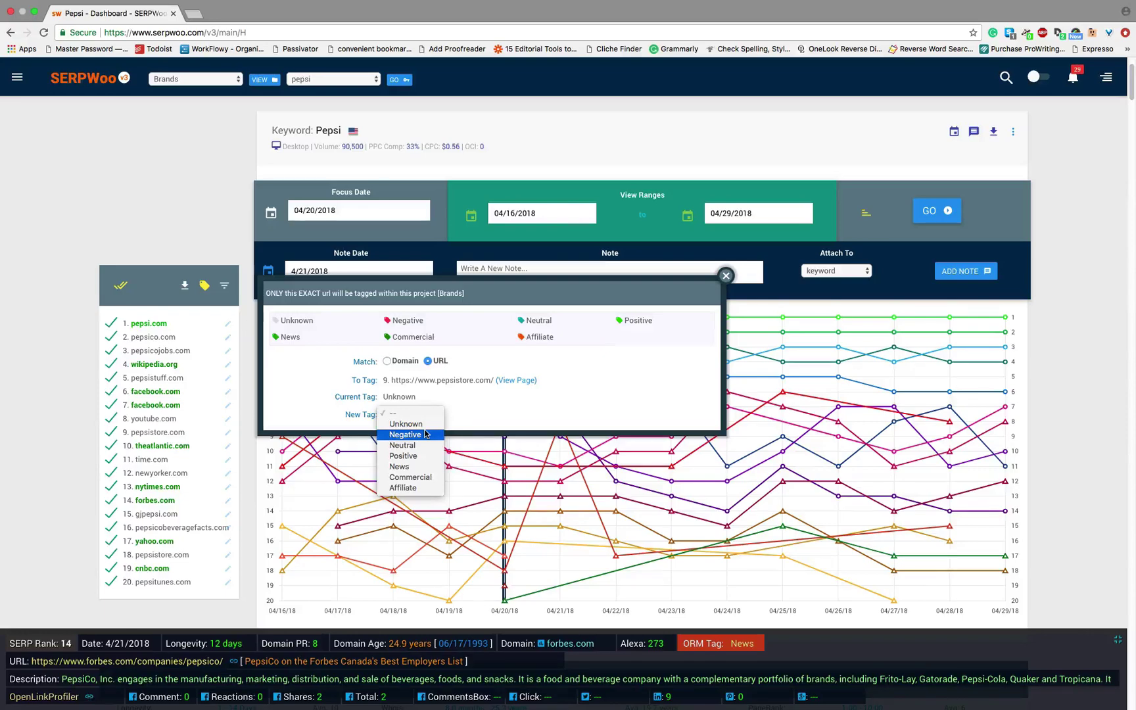
key("Escape")
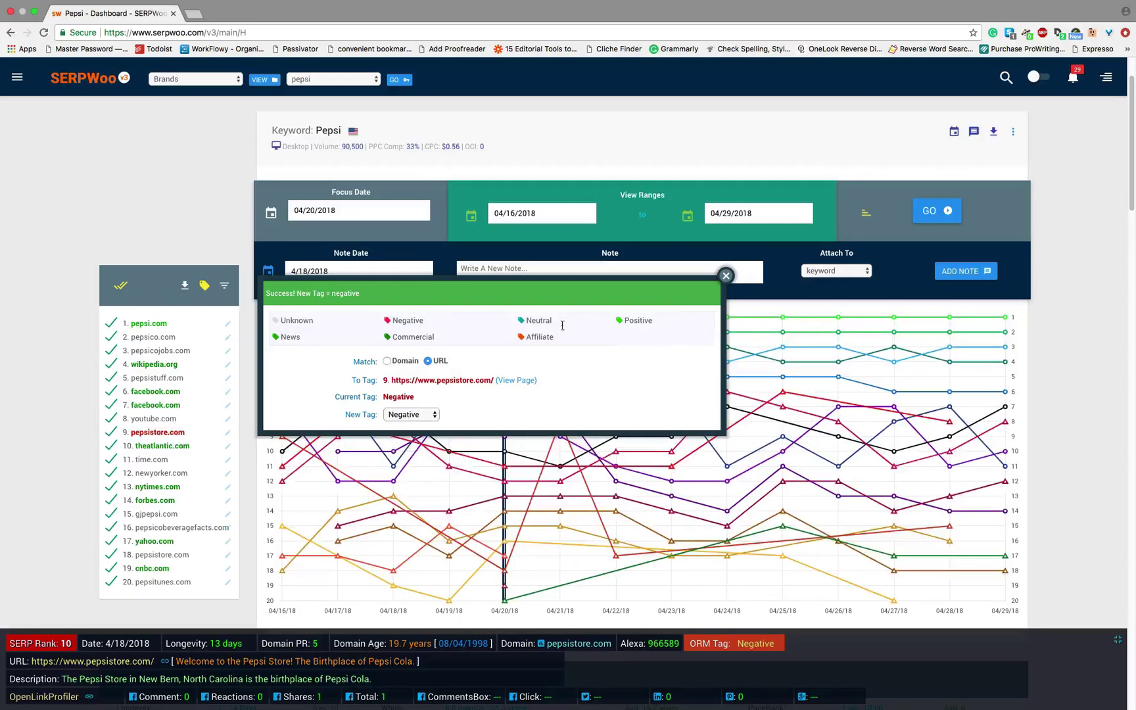
- Close the tag panel and untick pepsi.com, wikipedia.org and both facebook.com rows
left_click(726, 276)
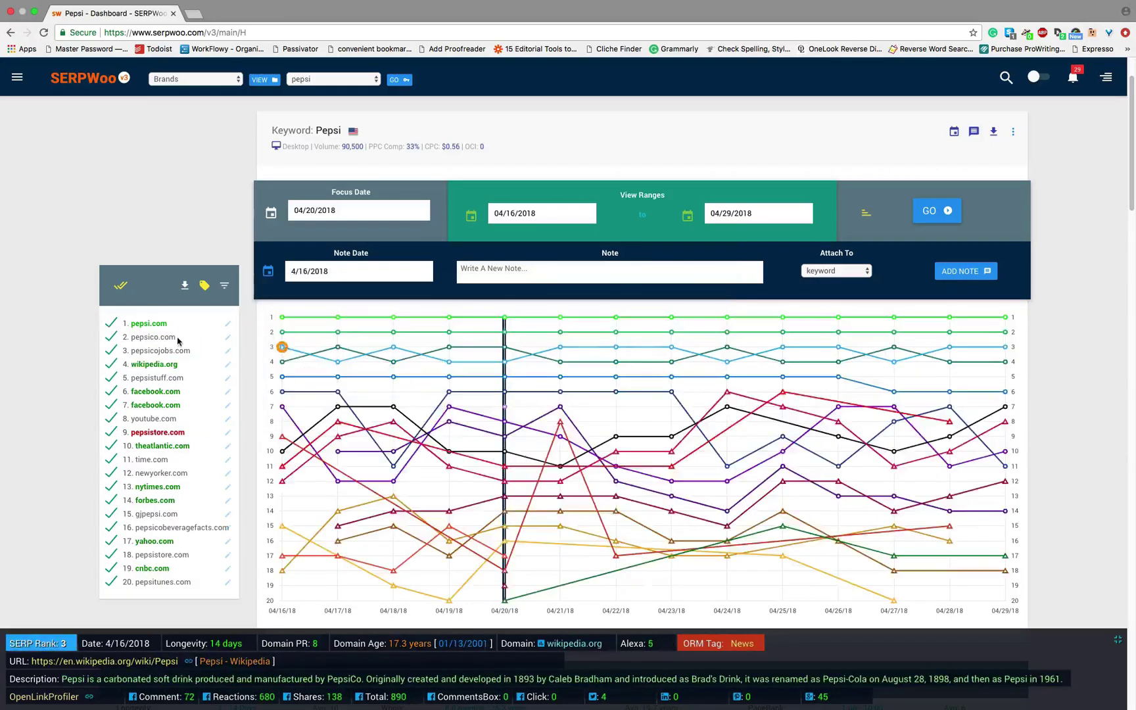
left_click(112, 324)
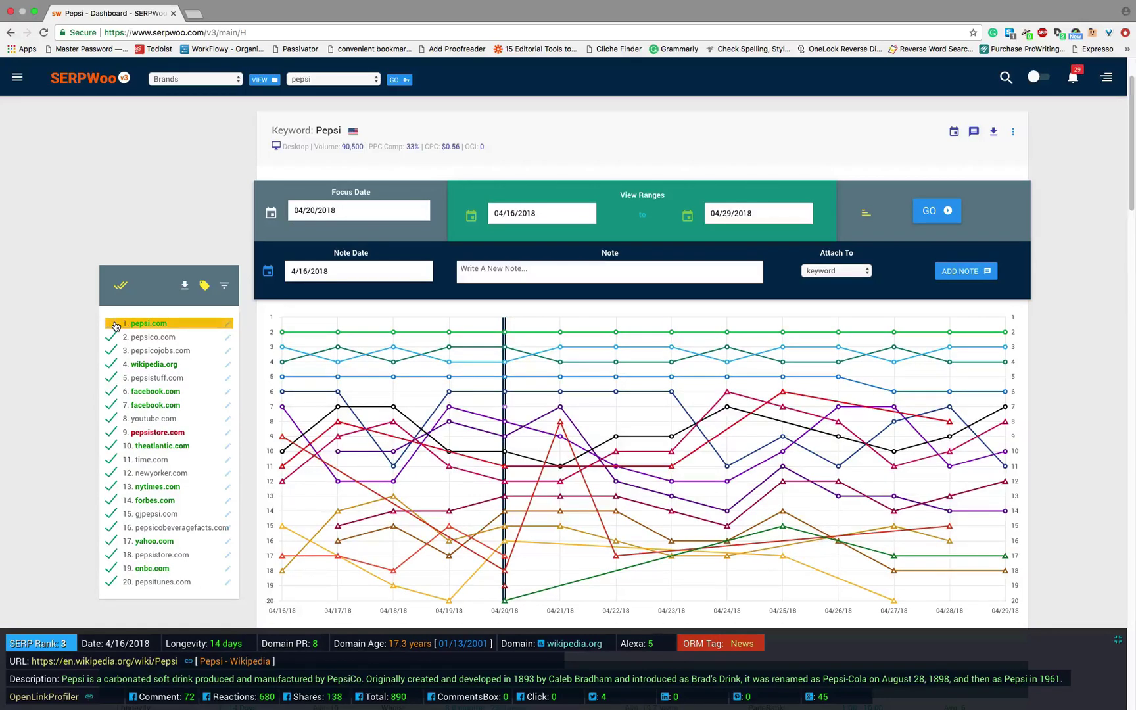
left_click(113, 370)
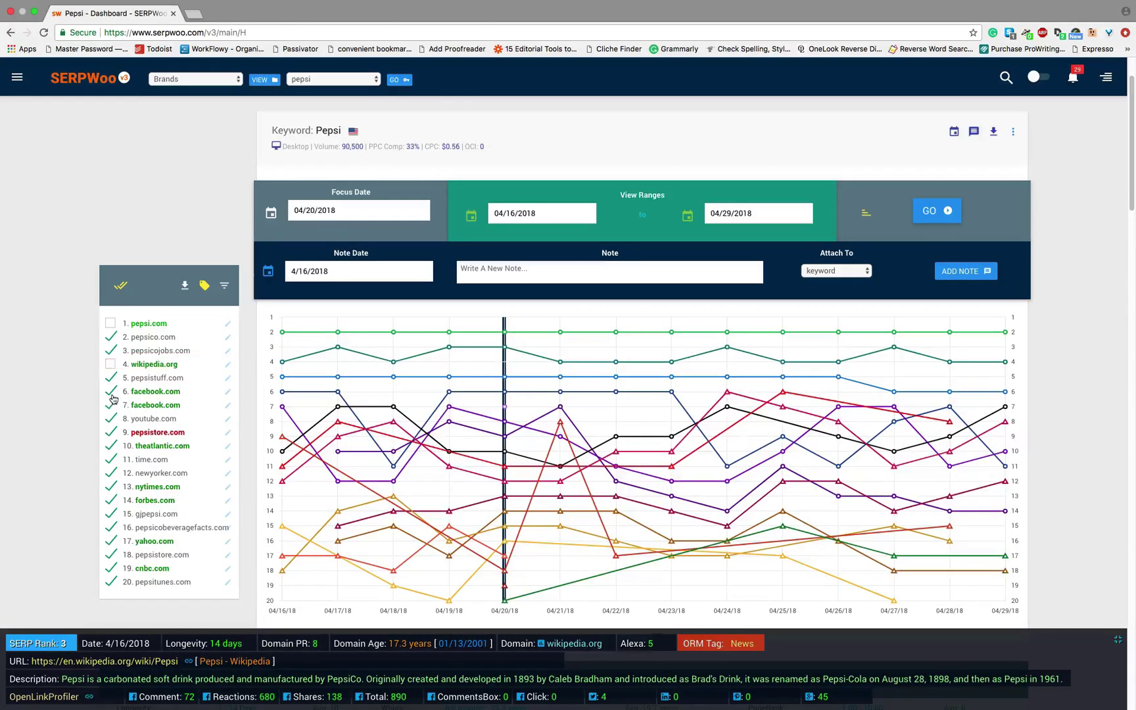
left_click(111, 392)
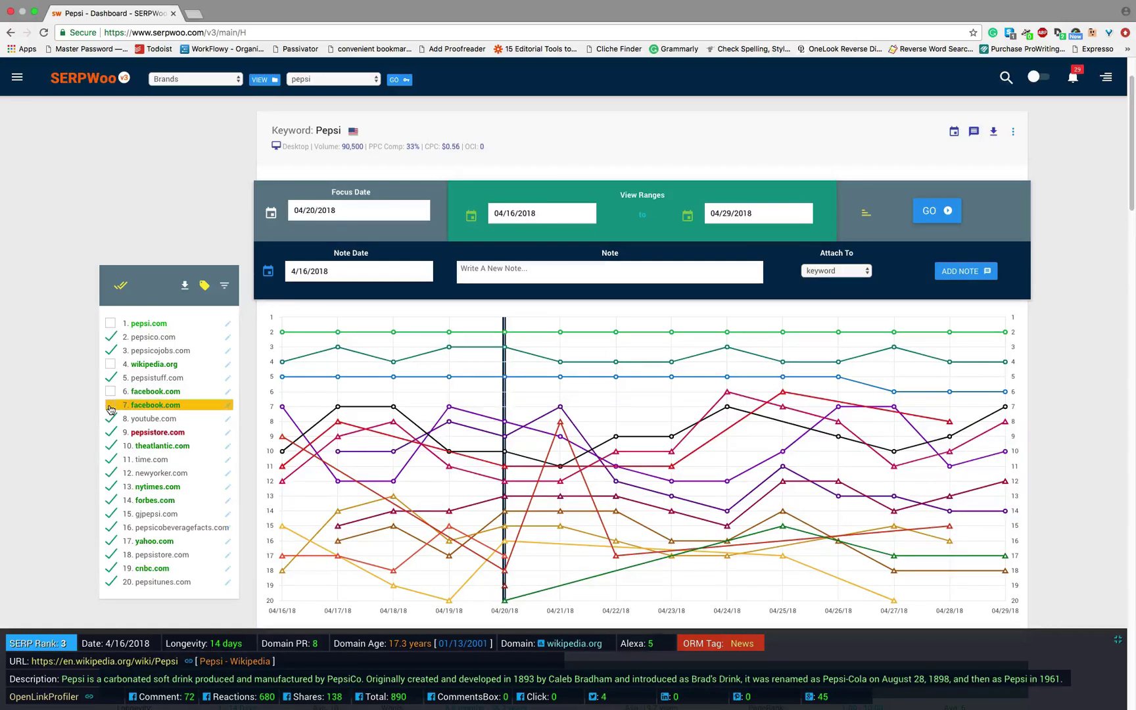
left_click(111, 407)
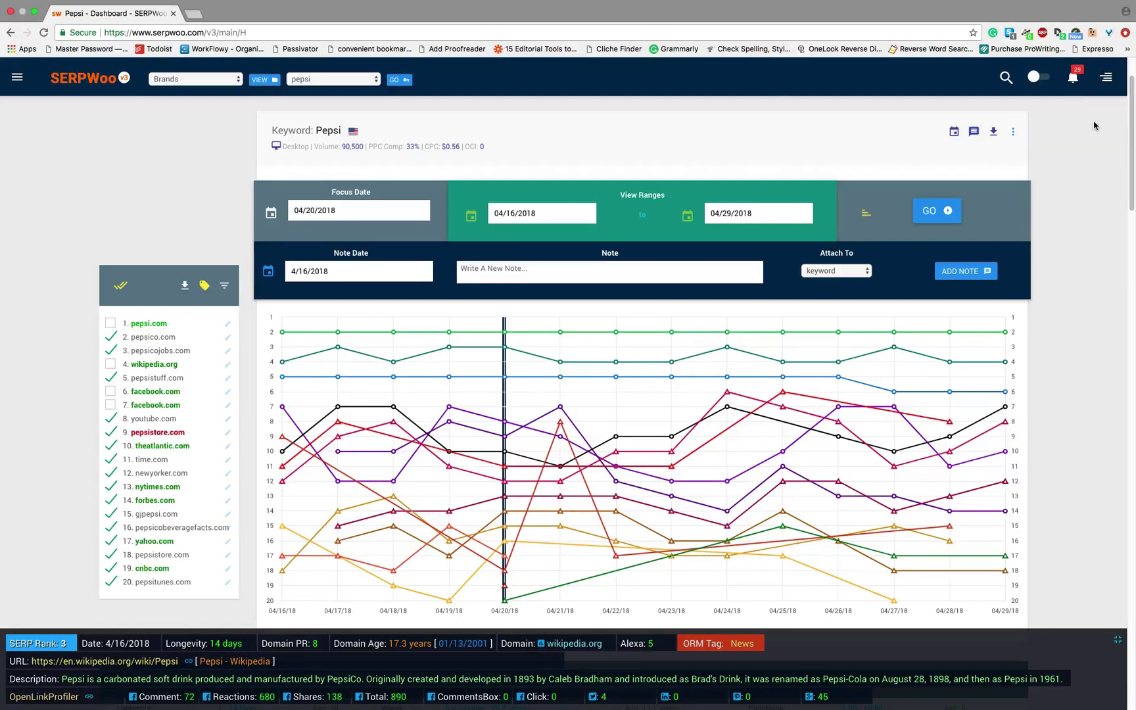
left_click_drag(1131, 129, 1131, 229)
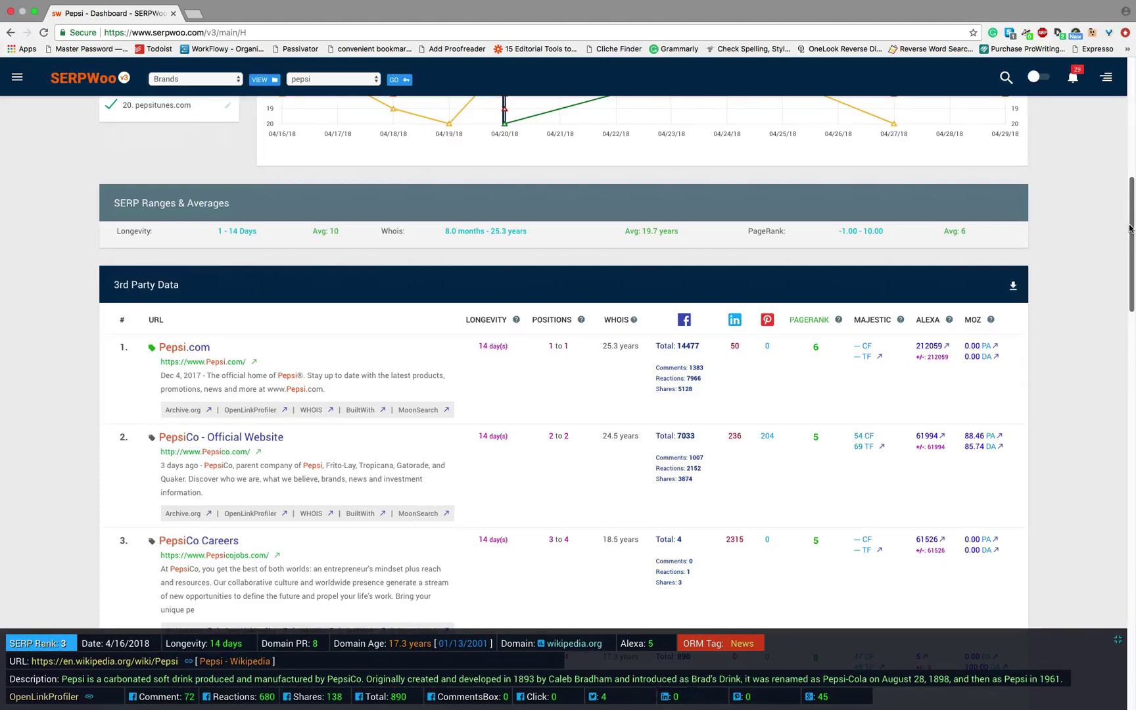
- Show Pepsi volatility: 18% today, 44% yesterday, 21%, 31%, 23% for 7/14/28 days ago
scroll(1129, 227, "down", 3)
scroll(1129, 227, "down", 2)
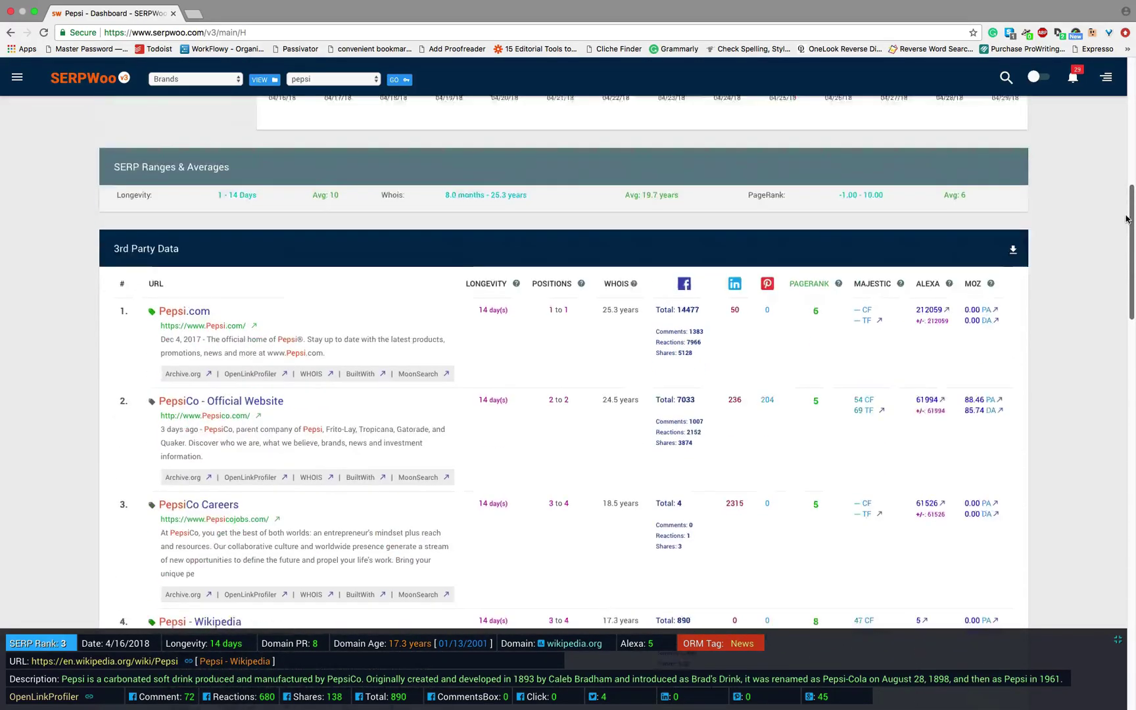
left_click_drag(1125, 217, 1124, 98)
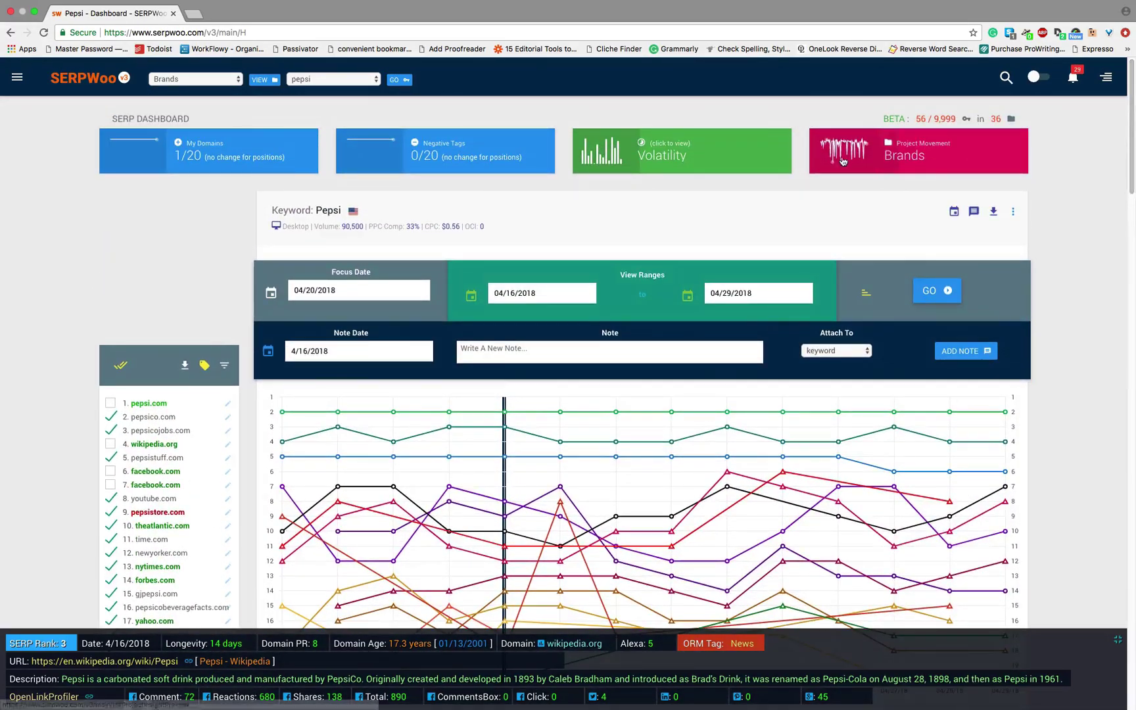
left_click(709, 163)
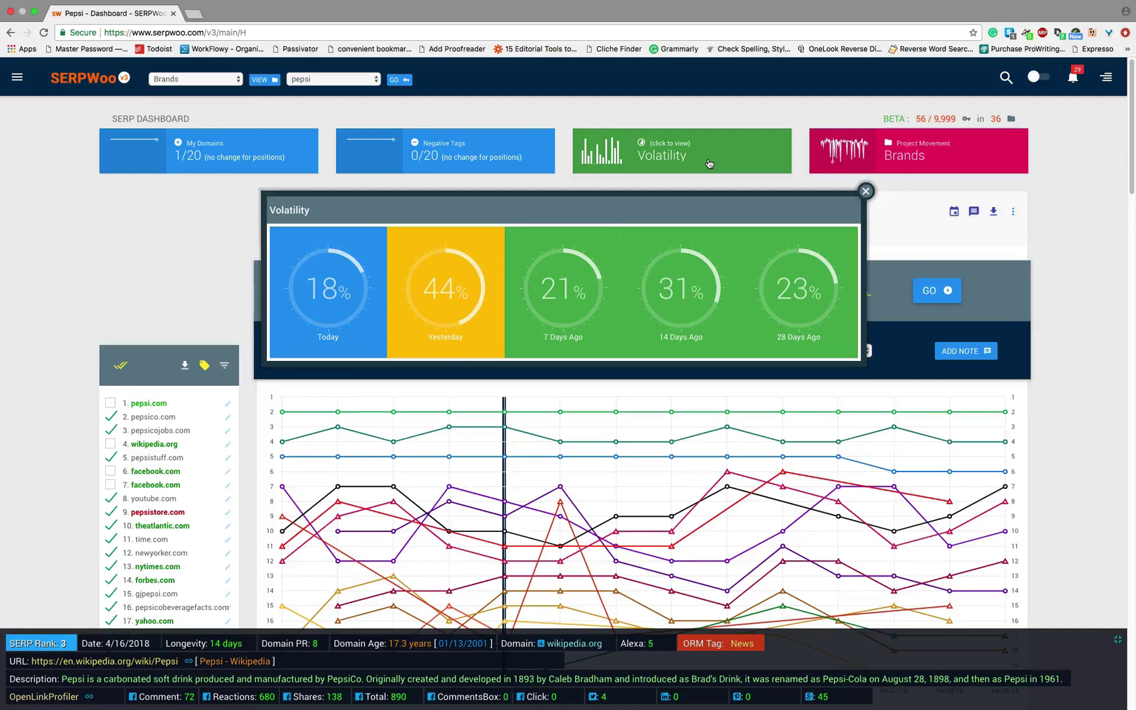
- Close the Volatility popup to return to the Pepsi ranking chart
left_click(865, 191)
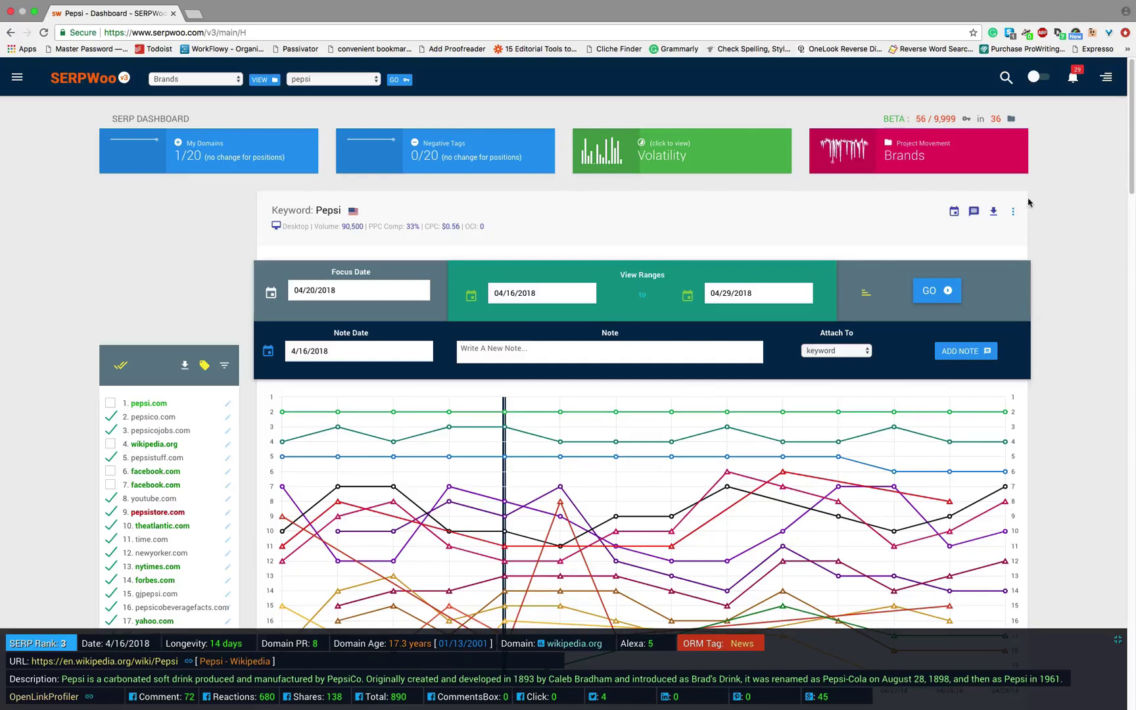
- Switch on the sidebar and open the ranking alerts, e.g. beesnthings.com dropping 24 to 29
left_click(1005, 79)
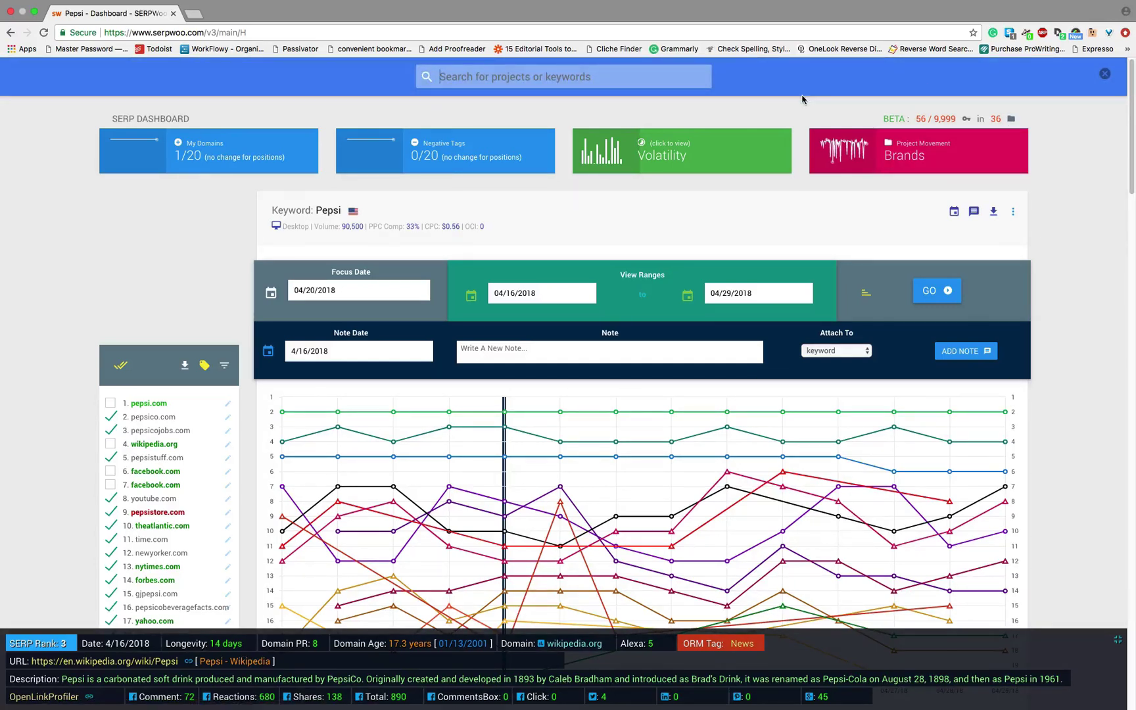
left_click(1104, 74)
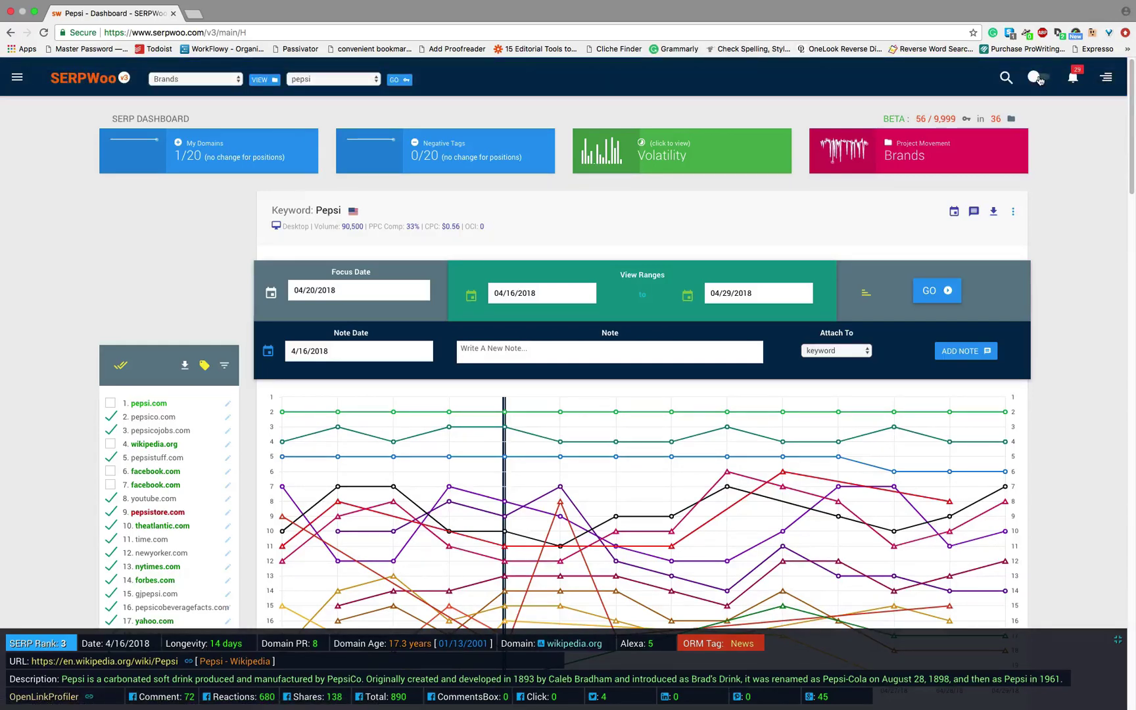
left_click(1035, 78)
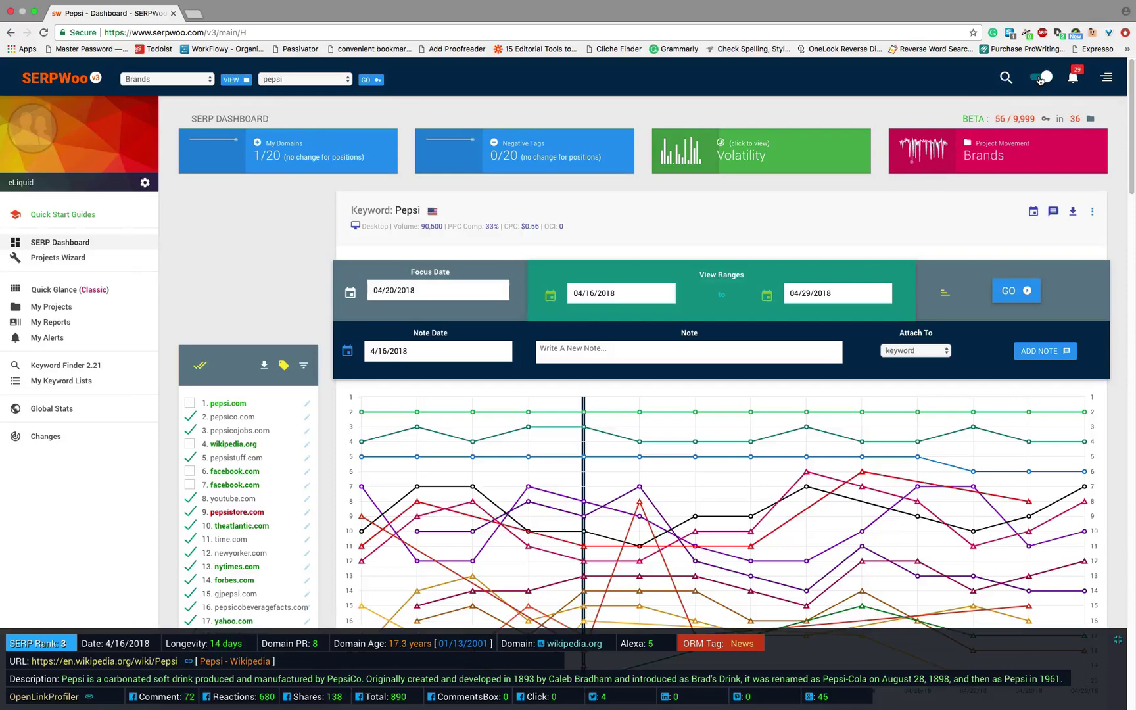
left_click(1071, 79)
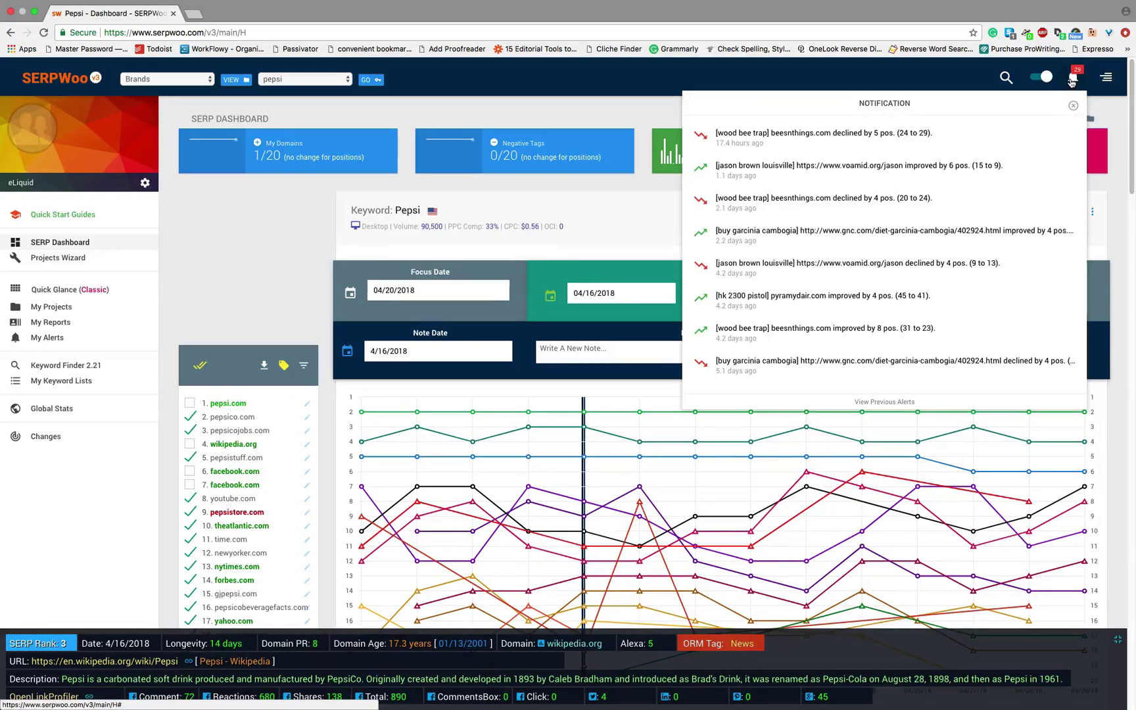
- Dismiss the alerts, show the Projects panel and expand the account menu beside eLiquid
left_click(1108, 81)
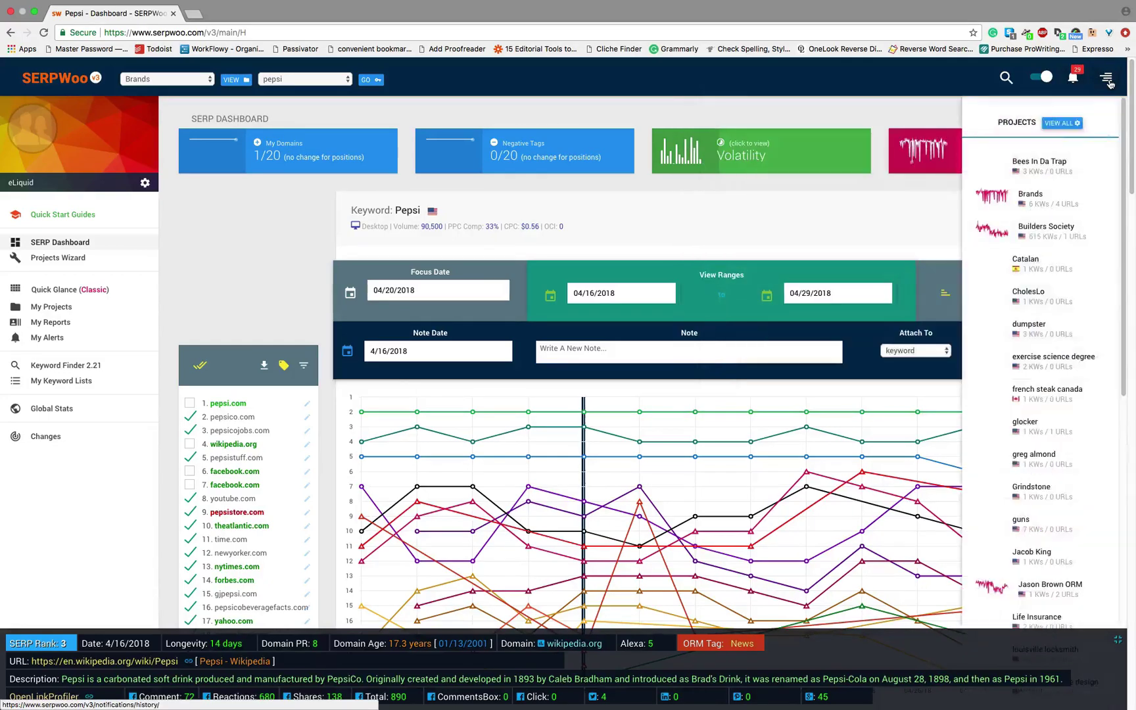
left_click(145, 184)
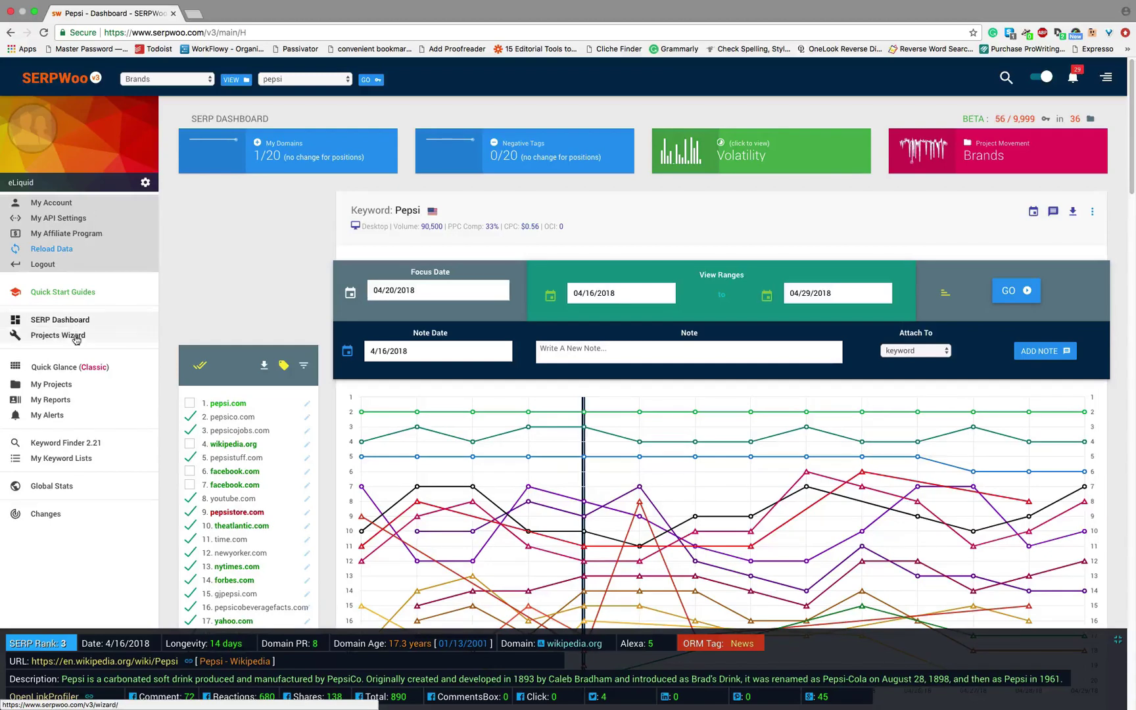
- Launch the Projects Wizard on its Countries step, with USA (com) checked
left_click(76, 336)
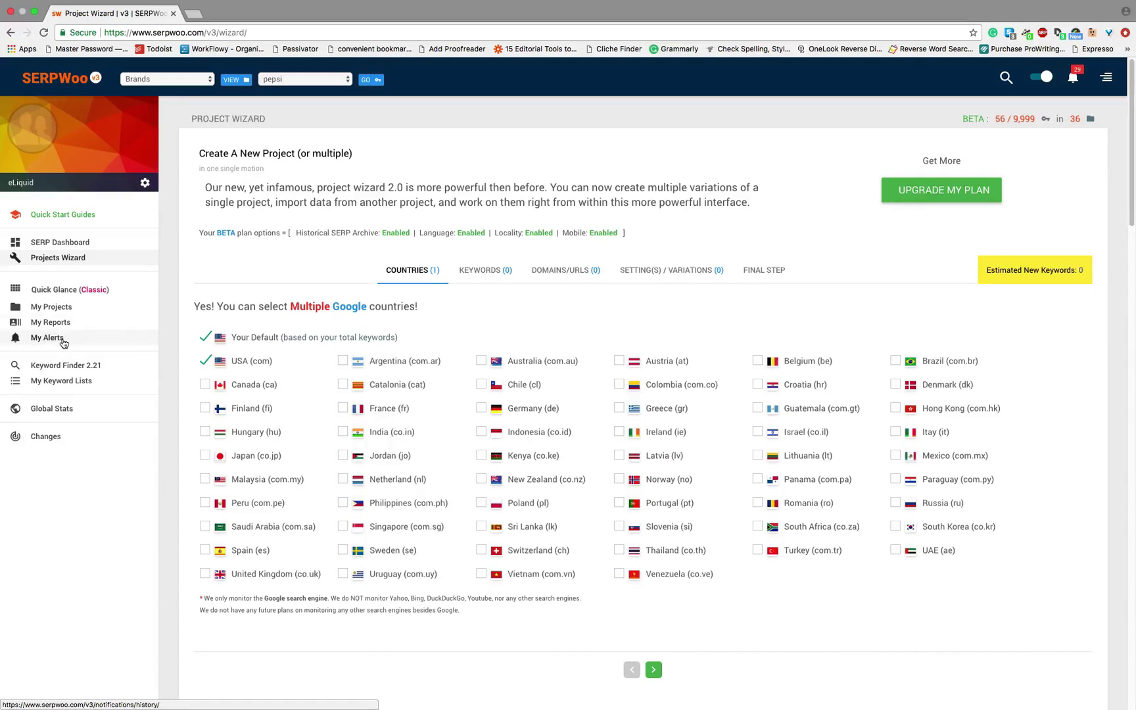
- Open the Quick Glance (Classic) overview from the sidebar
left_click(68, 296)
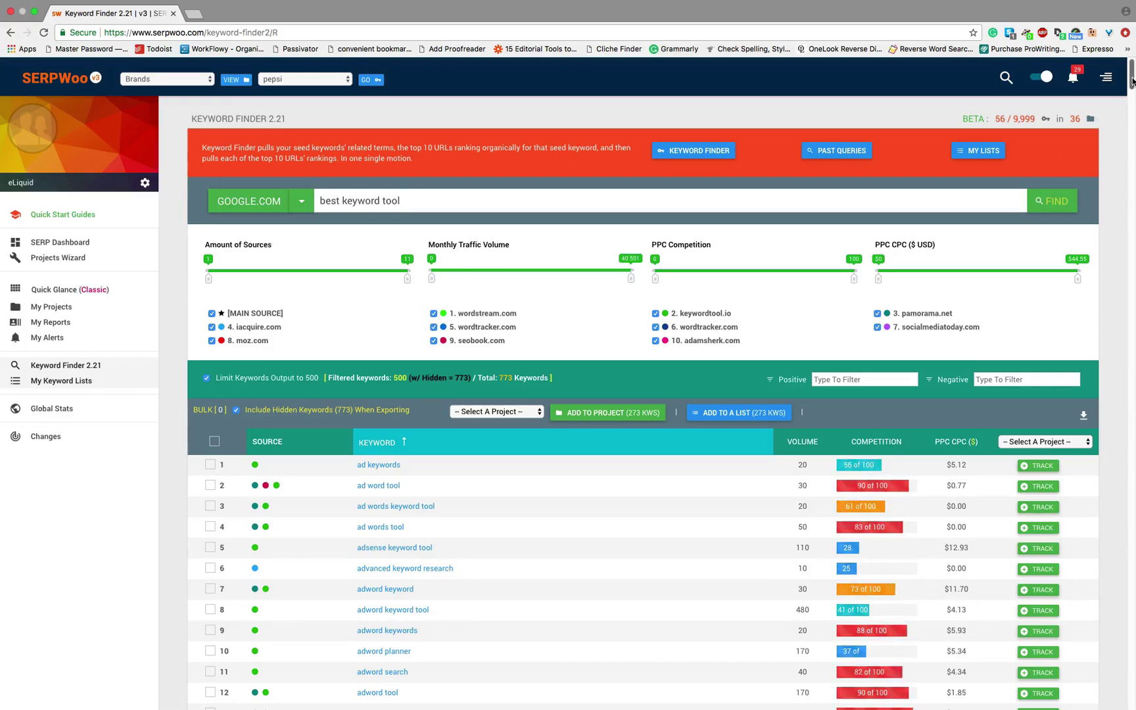
scroll(1132, 90, "down", 1)
scroll(1132, 90, "down", 4)
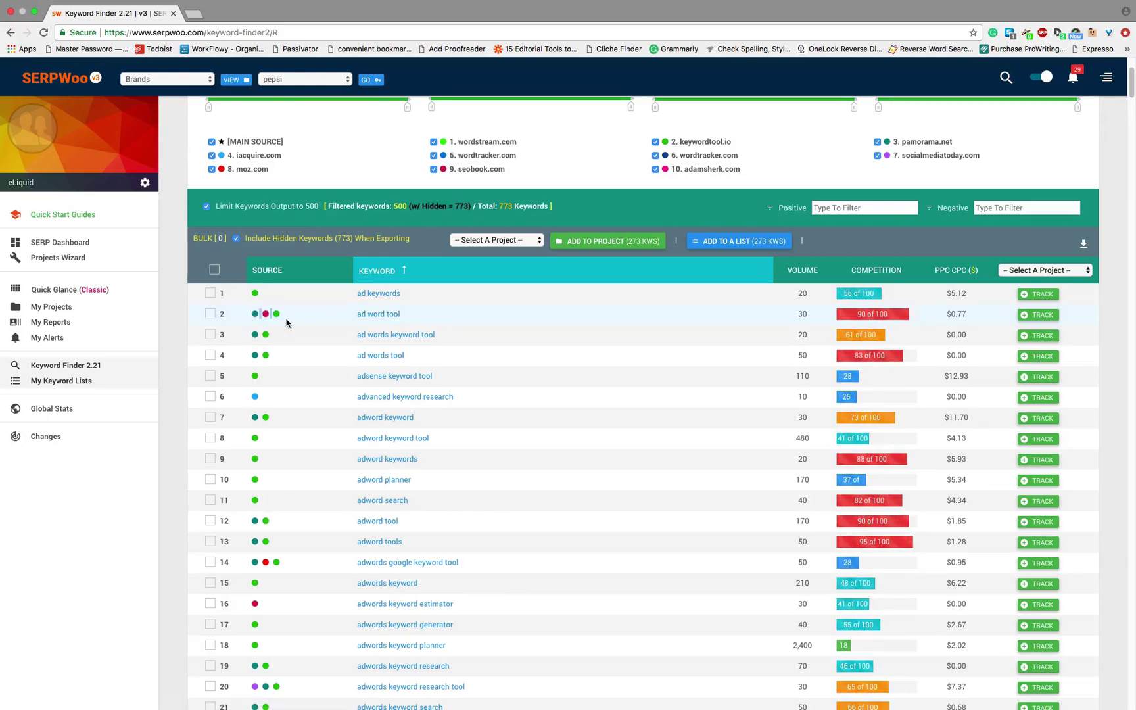
- Open Global Stats and hide NON-Local, Overall and Mobile, keeping only Local and Desktop charted
left_click(66, 416)
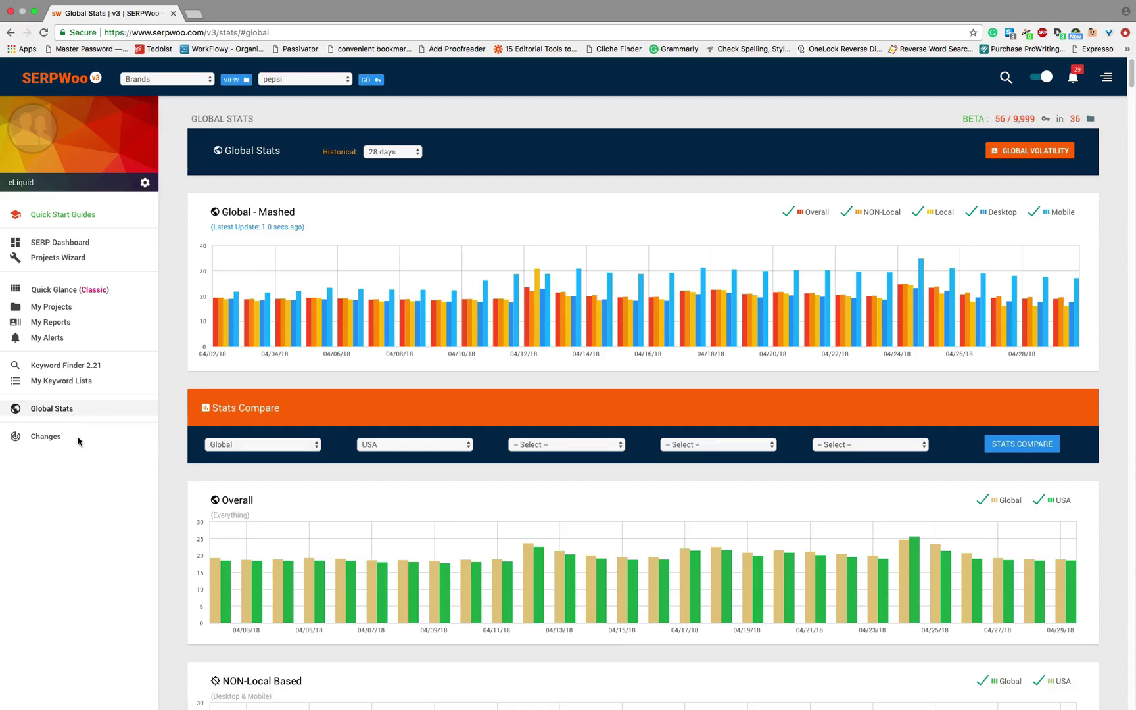
left_click(845, 215)
left_click(790, 216)
left_click(972, 217)
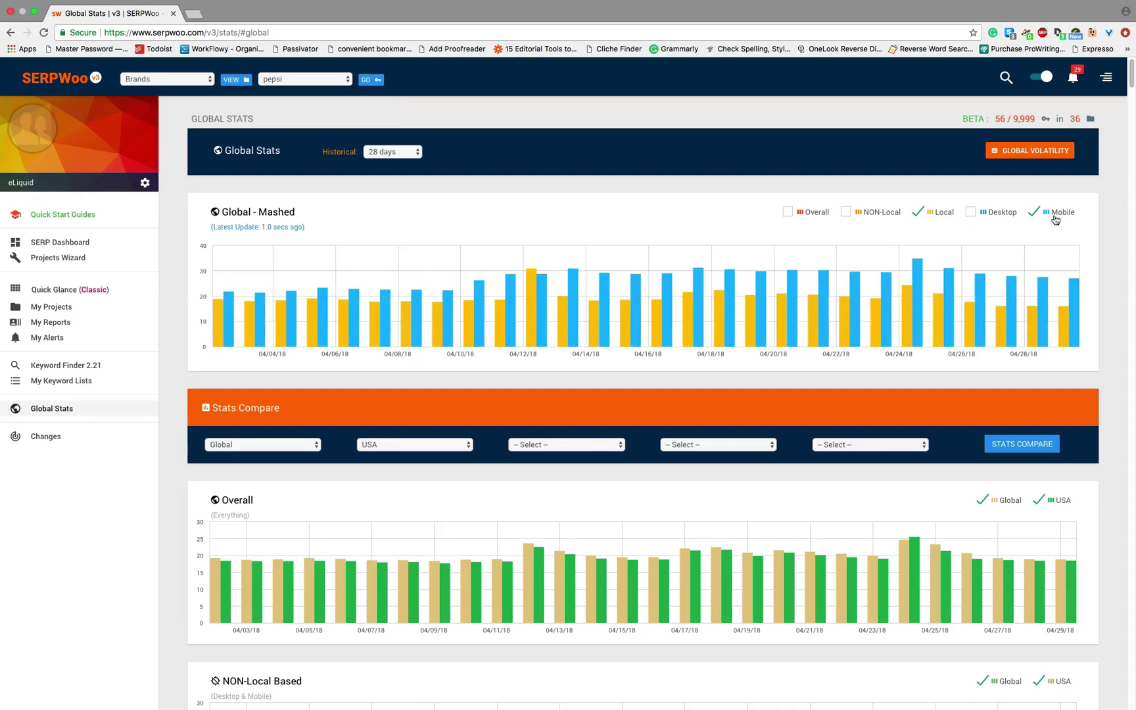
left_click(1034, 216)
left_click(971, 213)
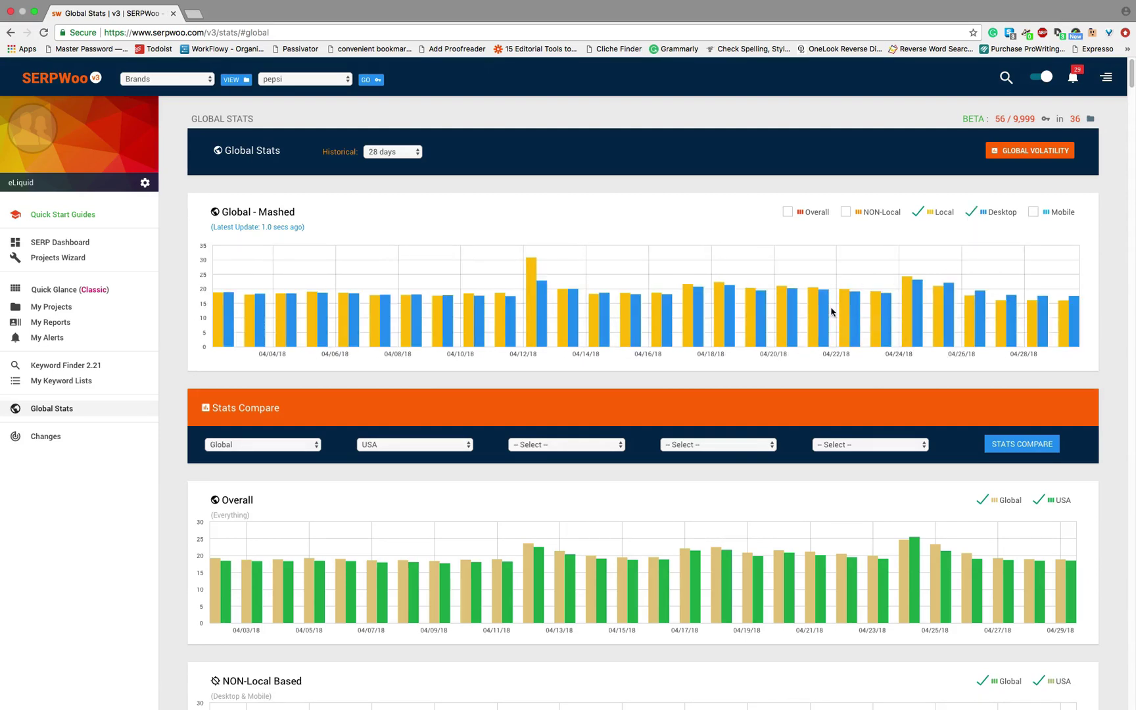
mouse_move(813, 312)
scroll(1133, 84, "down", 5)
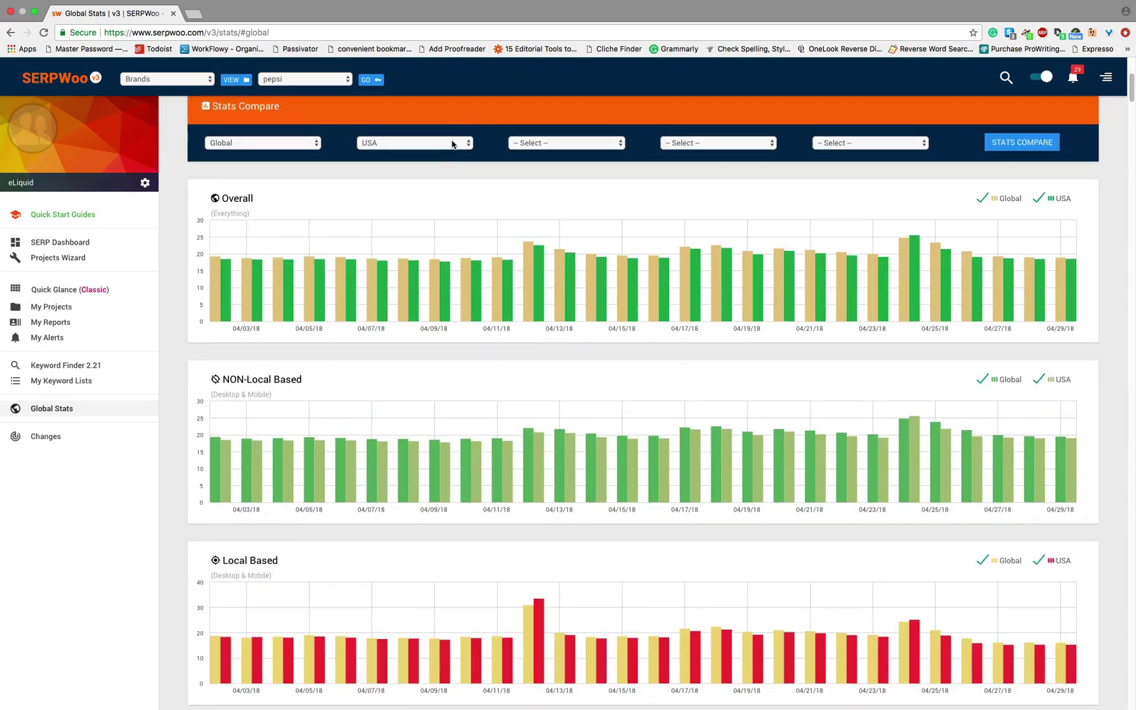
left_click(575, 146)
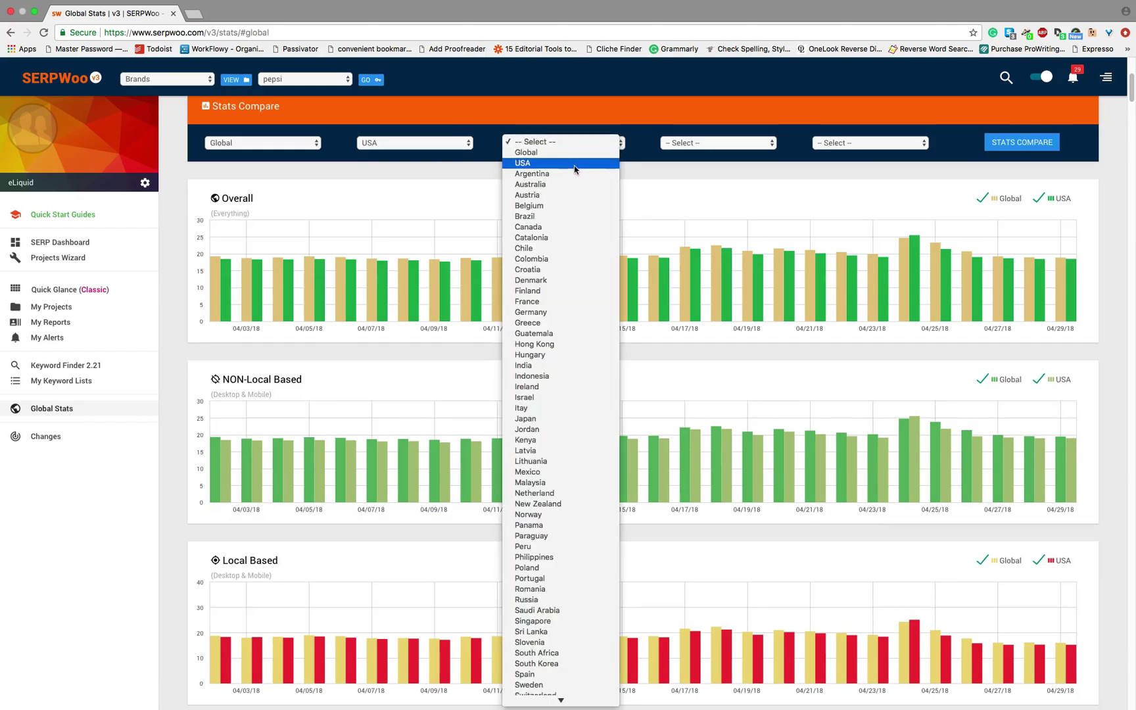
left_click(669, 163)
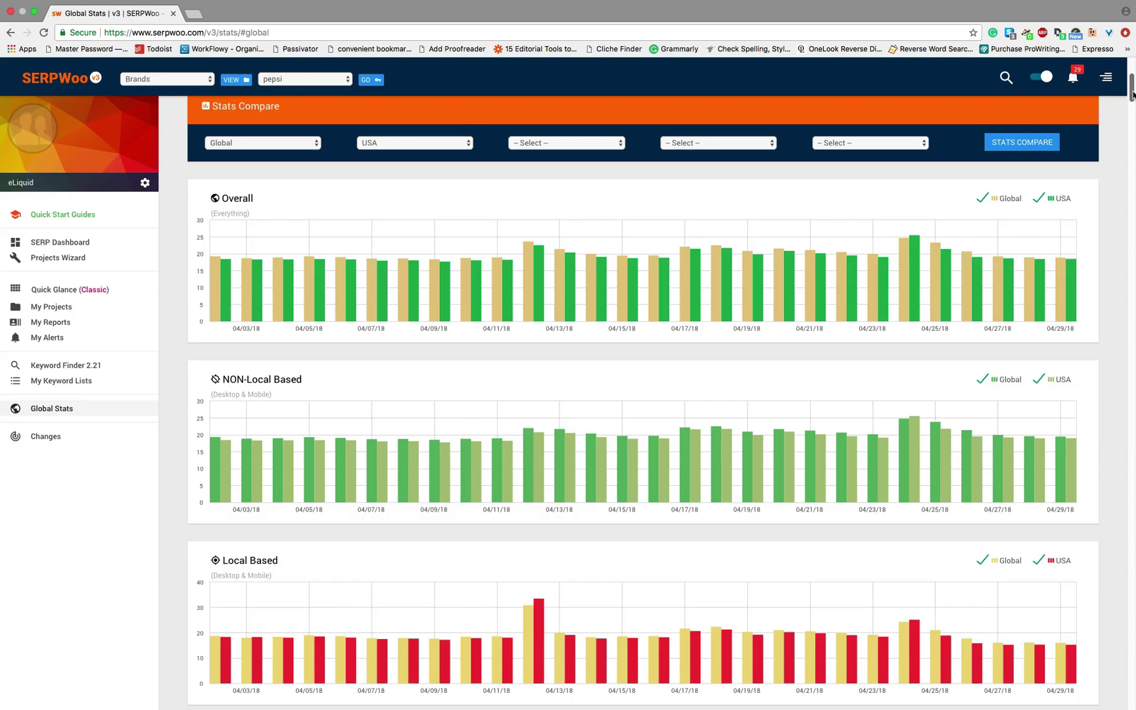
left_click_drag(1132, 92, 1131, 143)
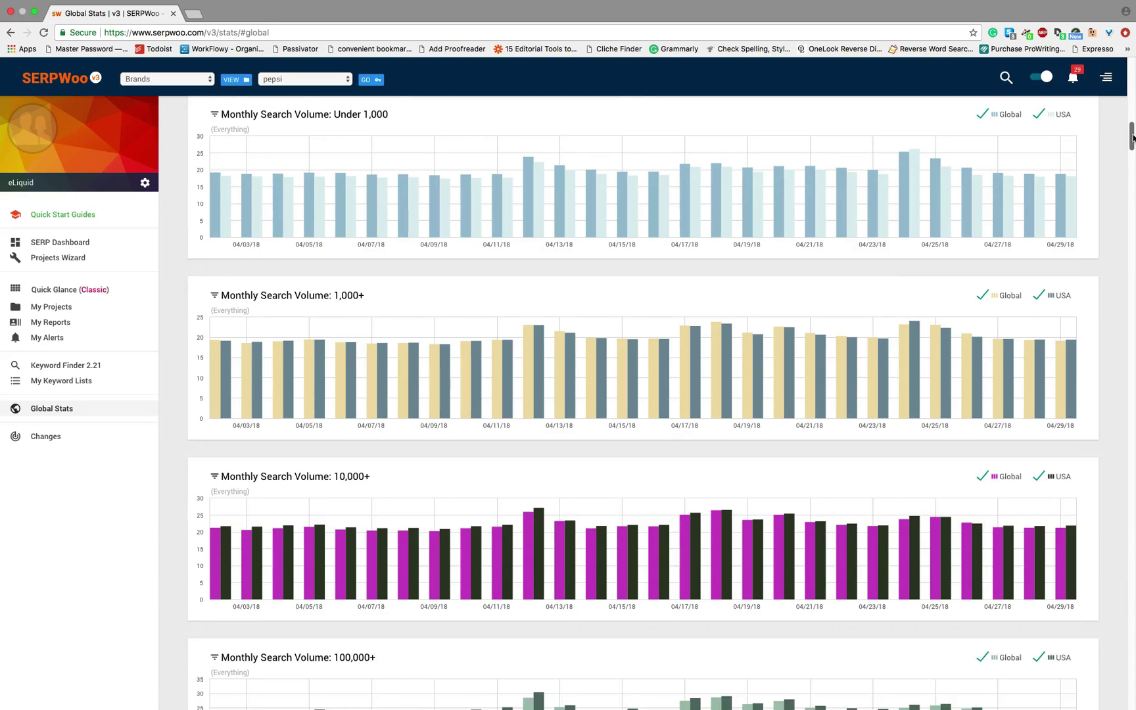
left_click_drag(1132, 137, 1133, 80)
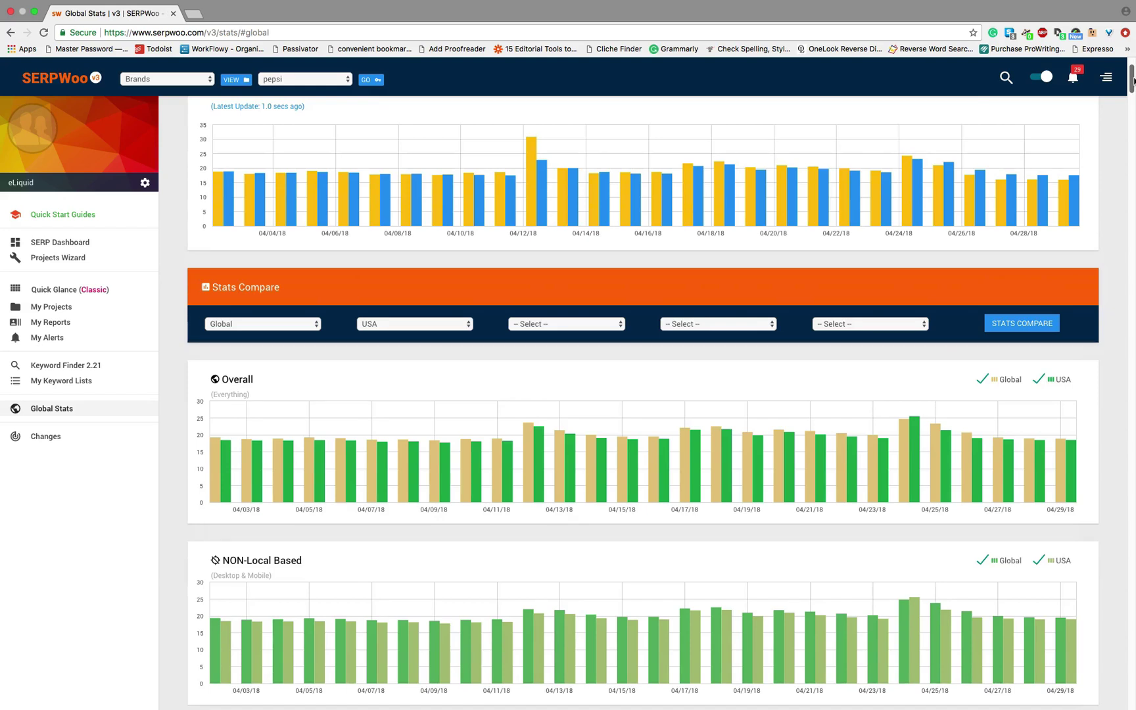
left_click_drag(1132, 80, 1132, 67)
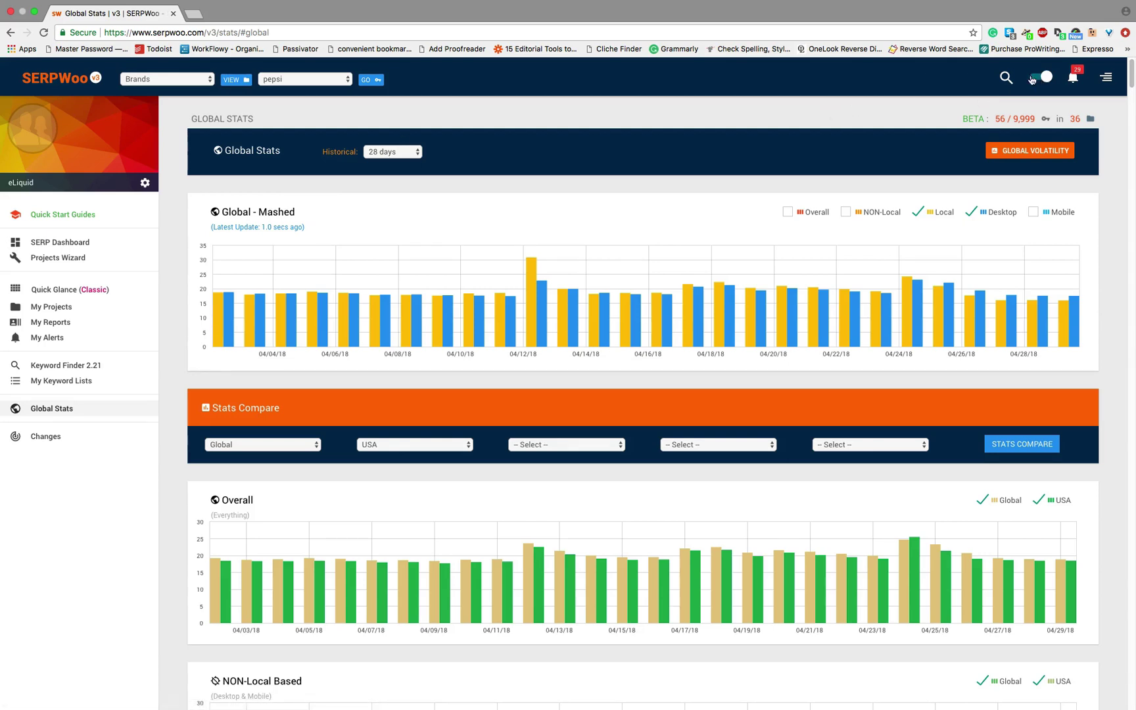
- Return to the Pepsi SERP Dashboard, hide the side navigation, and scroll down to the chart
left_click(84, 243)
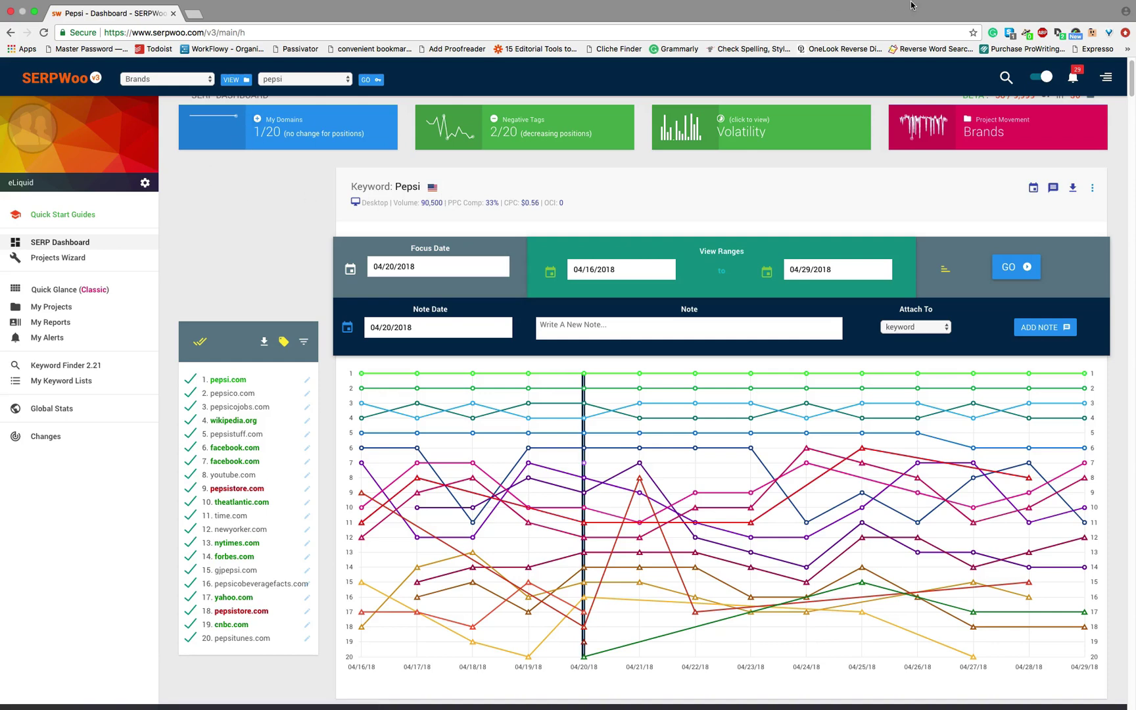
left_click(1045, 79)
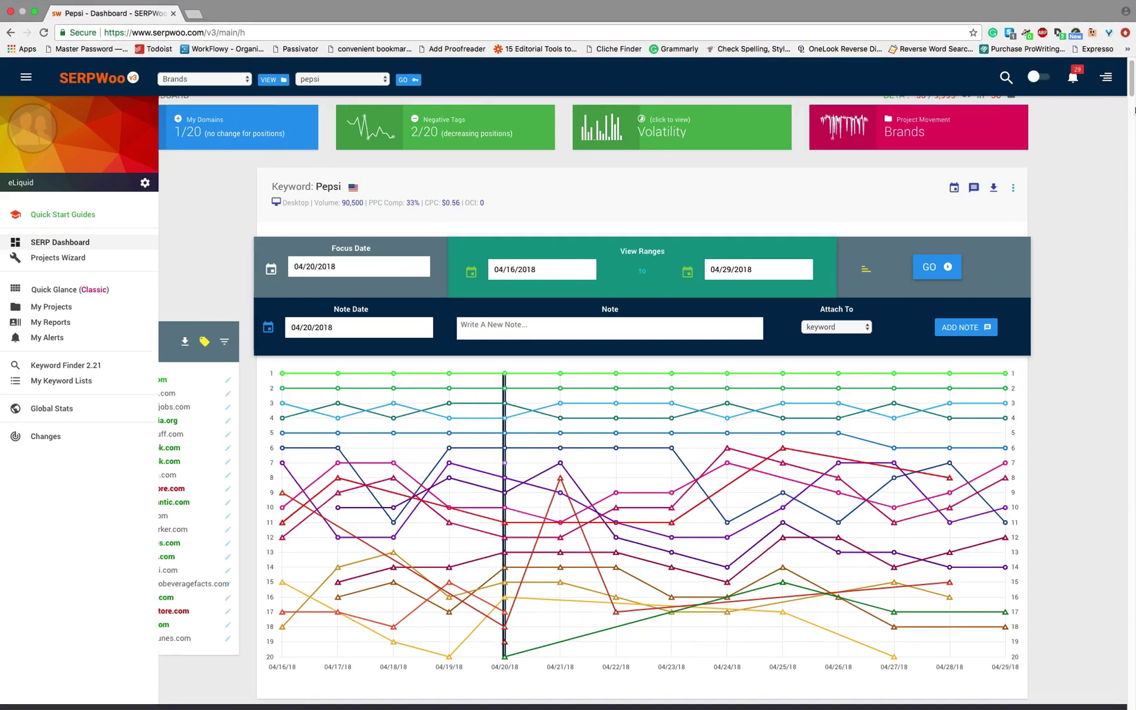
left_click_drag(1132, 92, 1131, 104)
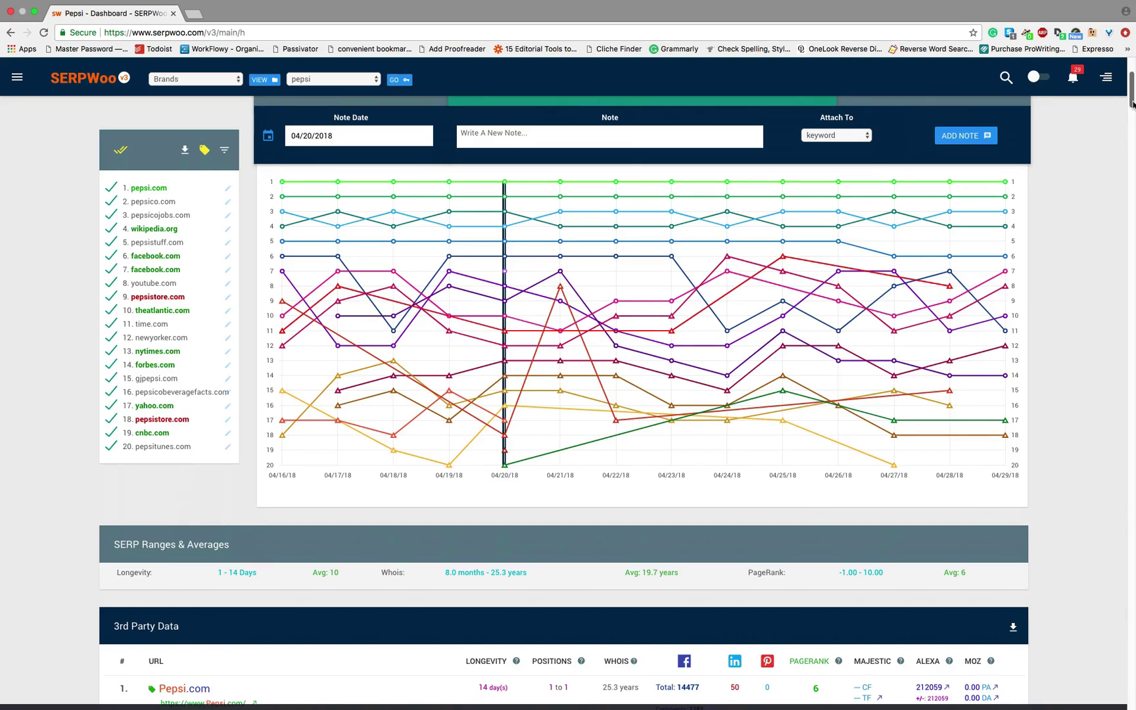
mouse_move(1132, 103)
left_mouse_down()
mouse_move(1132, 112)
mouse_move(1132, 99)
left_mouse_up()
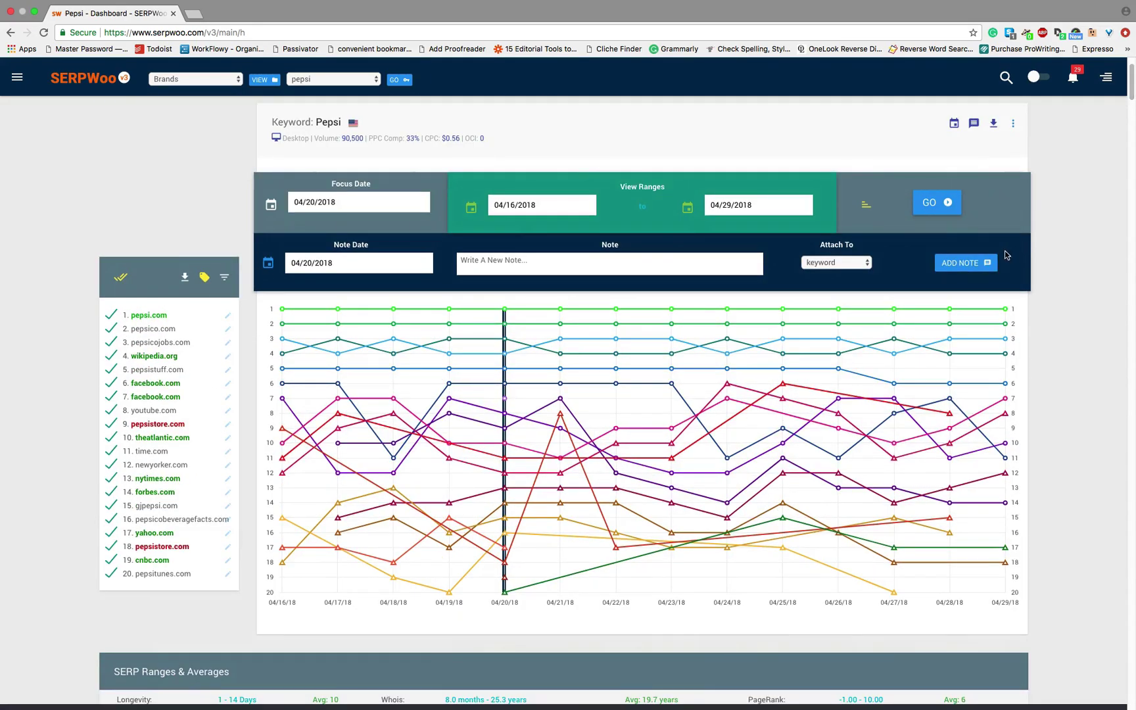
- Inspect pepsi.com then pepsico.com ranks on 04/28/18, scroll back up, and close the detail bar
left_click(950, 308)
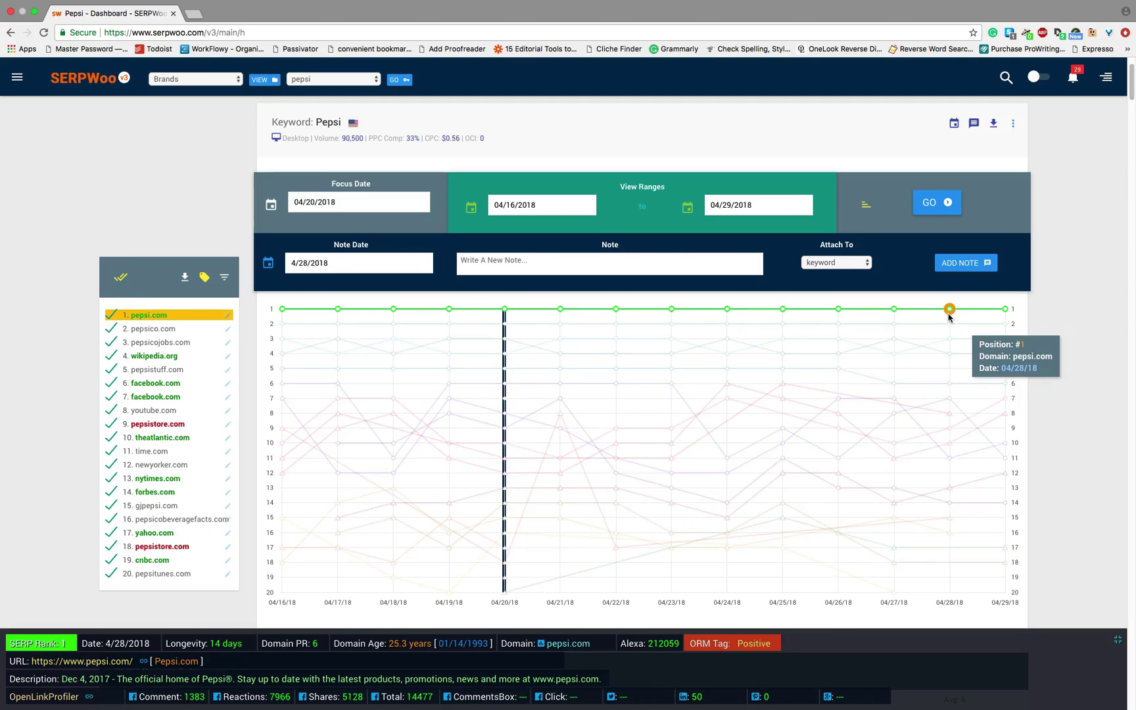
left_click(949, 324)
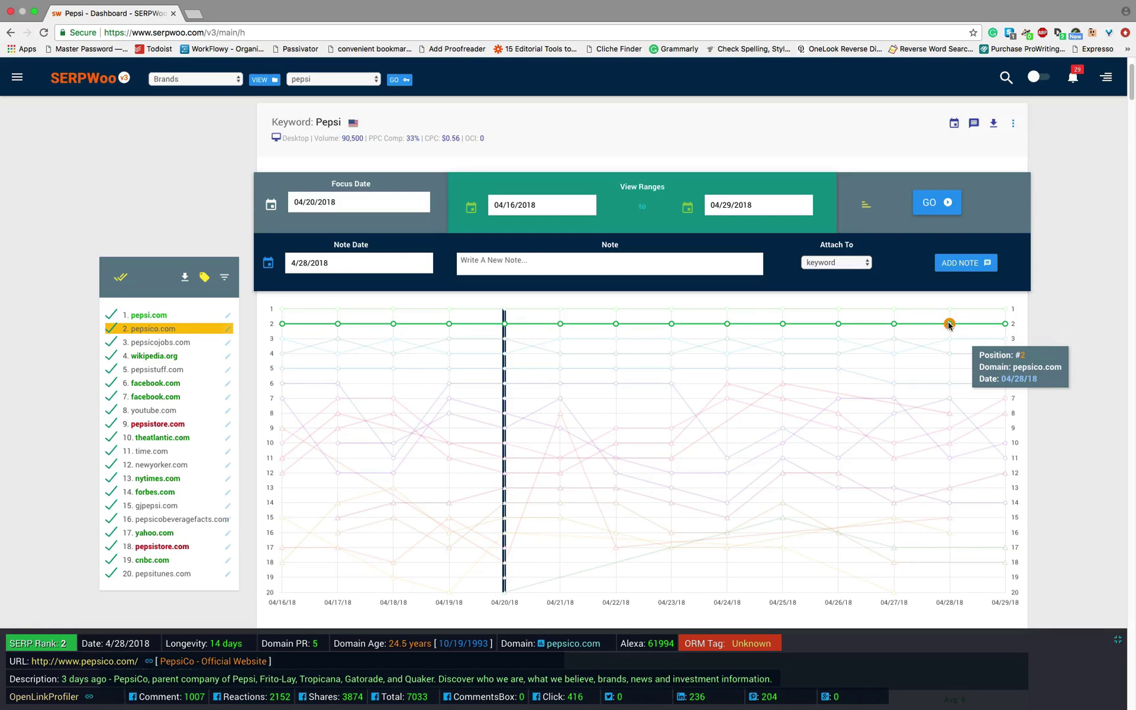
scroll(1050, 254, "up", 2)
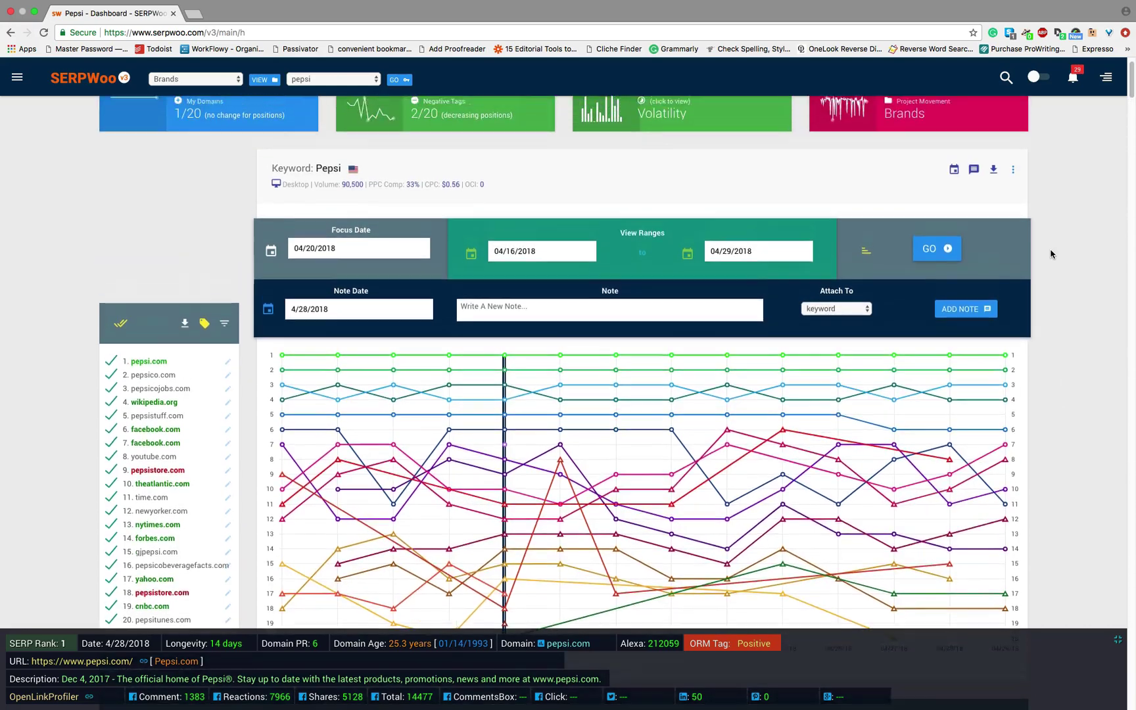
scroll(1050, 255, "up", 2)
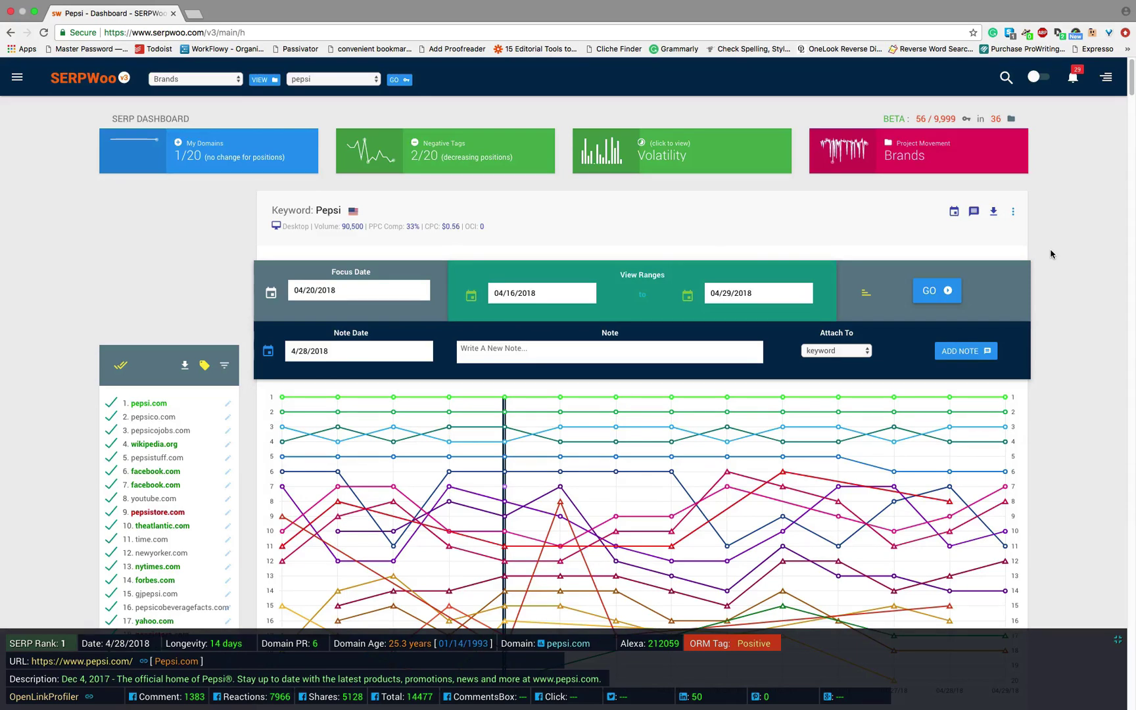
left_click(1118, 640)
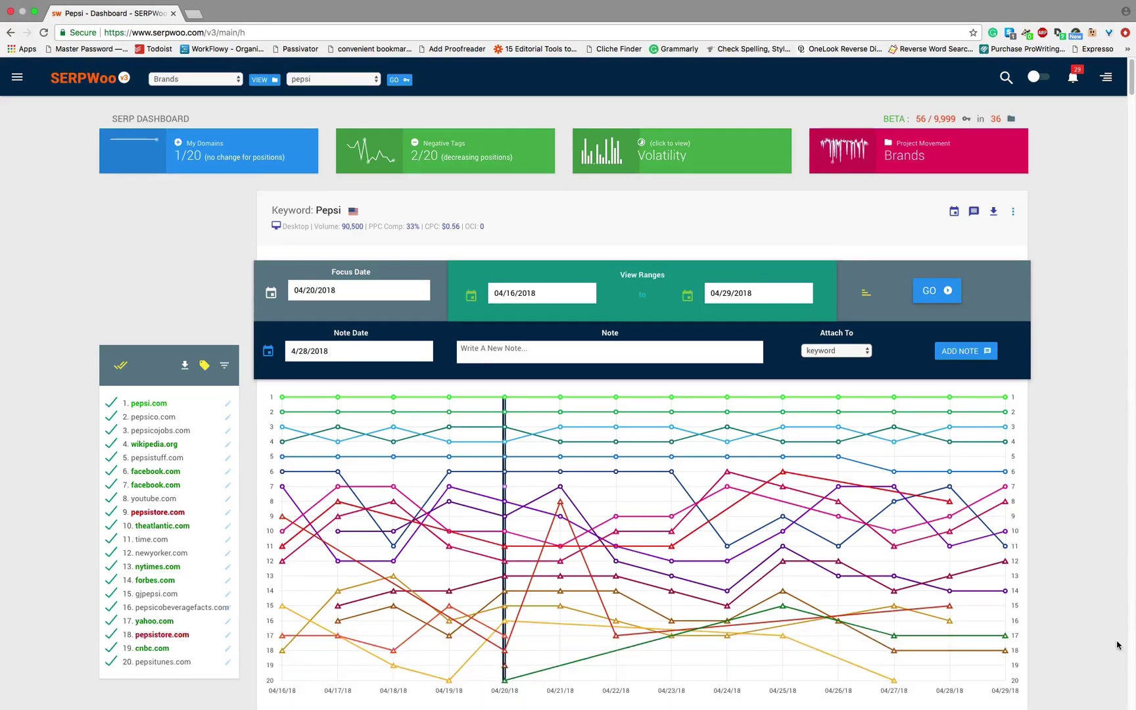